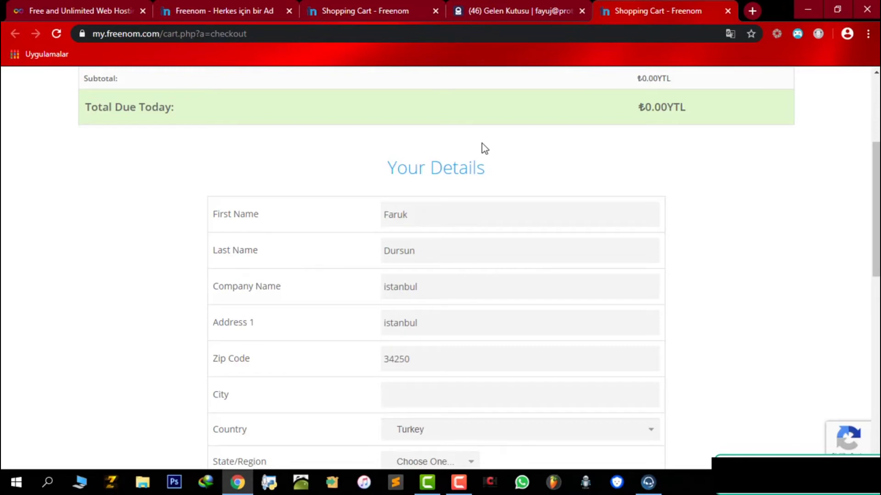
Step: Enter the account password in both the Password and Confirm Password fields
{"action": "scroll", "coordinate": [484, 147], "scroll_direction": "down", "scroll_amount": 5}
{"action": "left_click", "coordinate": [465, 237]}
{"action": "type", "text": "5"}
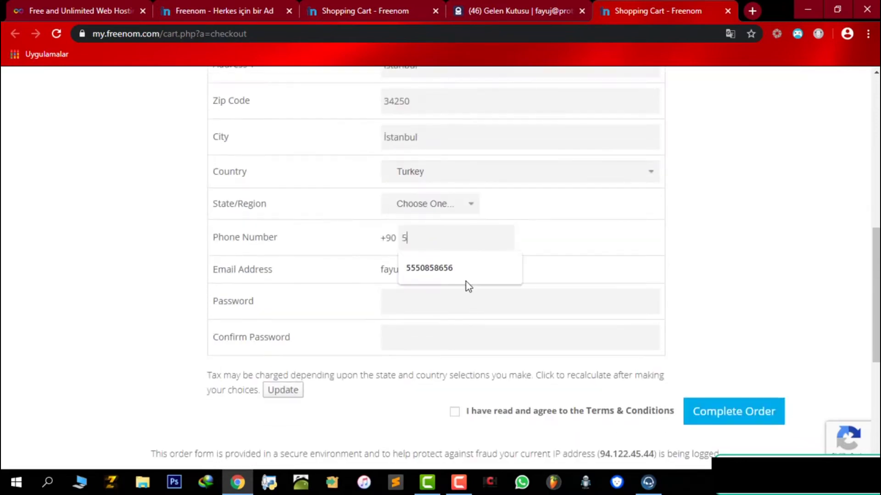
{"action": "key", "text": "BackSpace"}
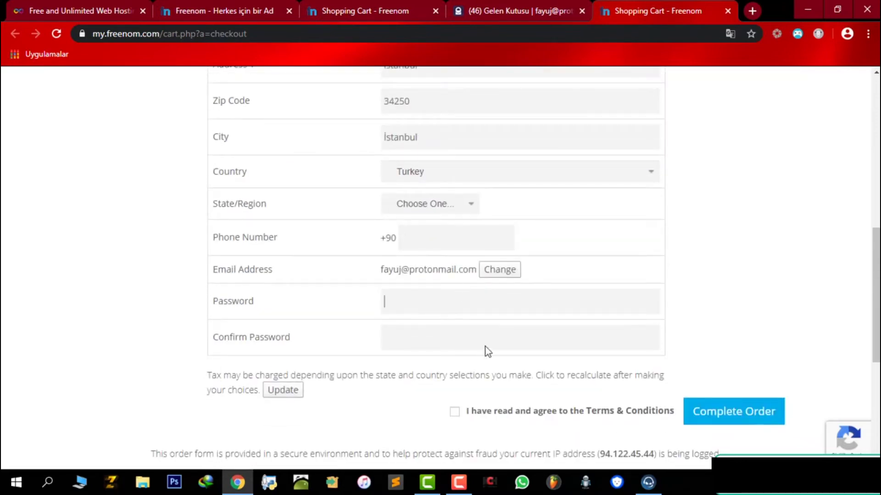
{"action": "type", "text": "xxxxxxxxxxx"}
{"action": "key", "text": "Tab"}
{"action": "type", "text": "xxxxxxxxxxx"}
Step: Accept the Terms & Conditions, complete the free domain order, and highlight the order number
{"action": "left_click_drag", "start_coordinate": [459, 419], "coordinate": [668, 413]}
{"action": "left_click", "coordinate": [525, 389]}
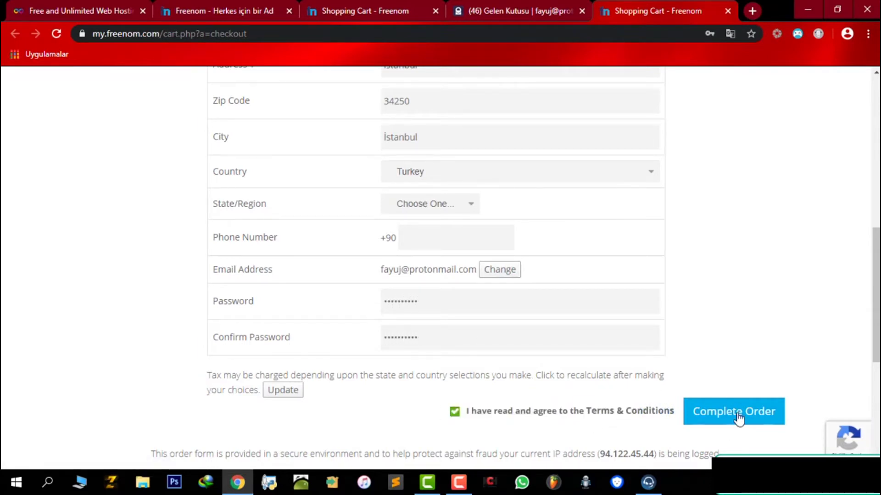
{"action": "left_click", "coordinate": [740, 419]}
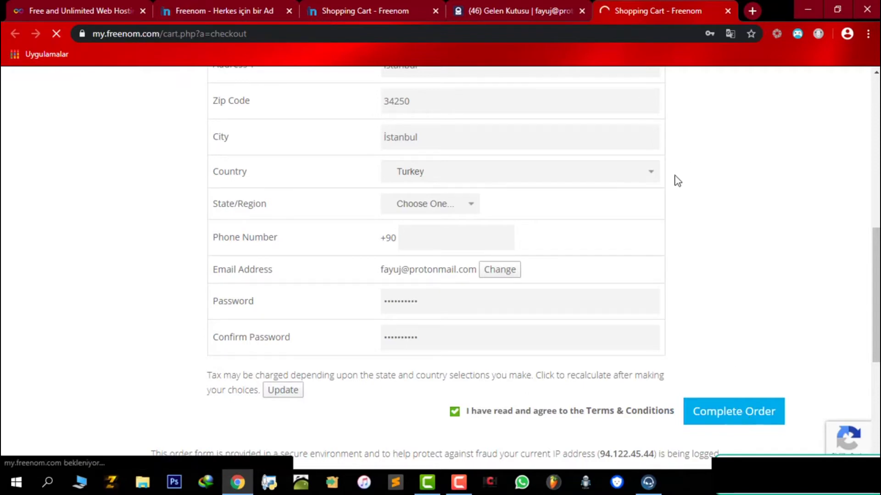
{"action": "left_click_drag", "start_coordinate": [377, 251], "coordinate": [660, 169]}
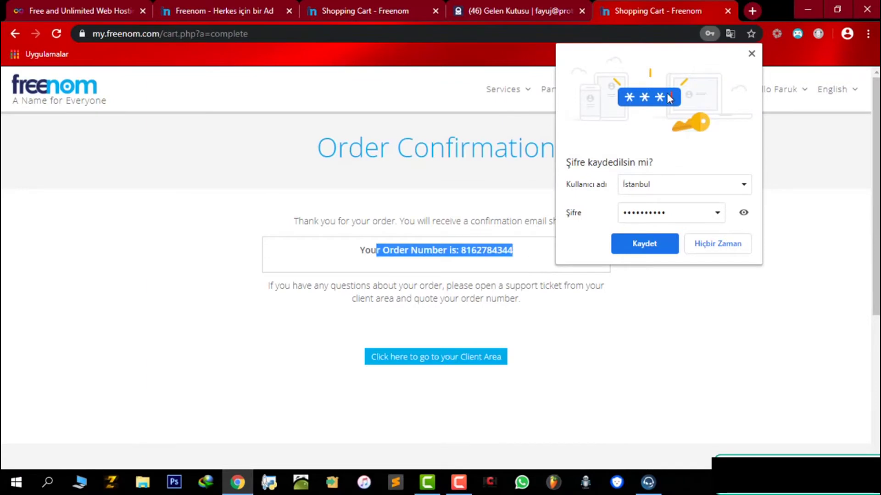
Step: Decline saving the password and highlight the order number on the confirmation page
{"action": "left_click", "coordinate": [751, 53]}
{"action": "left_click_drag", "start_coordinate": [347, 249], "coordinate": [545, 266]}
{"action": "left_click", "coordinate": [535, 260]}
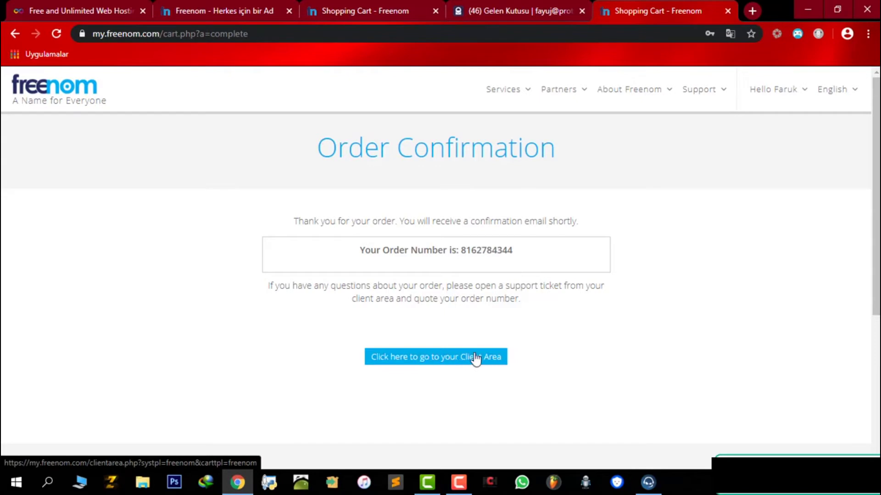
{"action": "left_click_drag", "start_coordinate": [516, 252], "coordinate": [289, 230]}
{"action": "left_click_drag", "start_coordinate": [359, 250], "coordinate": [468, 283]}
{"action": "left_click", "coordinate": [470, 284]}
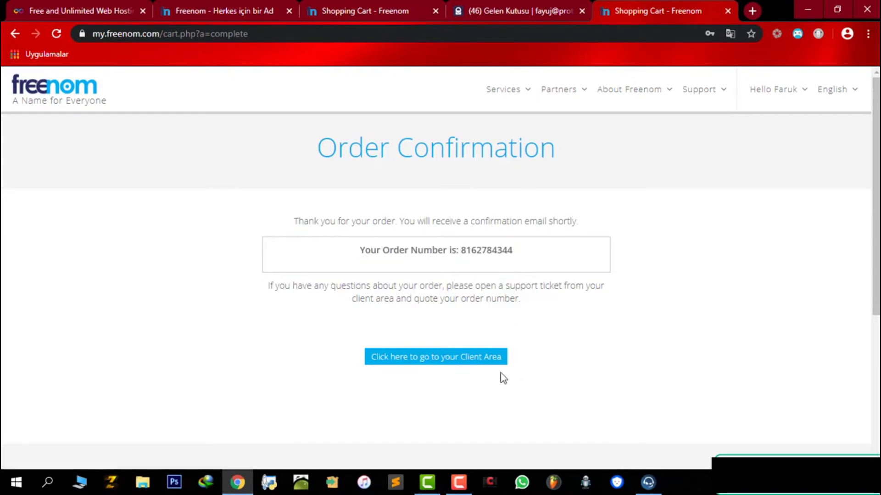
Step: Go to the Client Area and open Services > My Domains to see verify-badge-helper.cf
{"action": "left_click", "coordinate": [468, 364]}
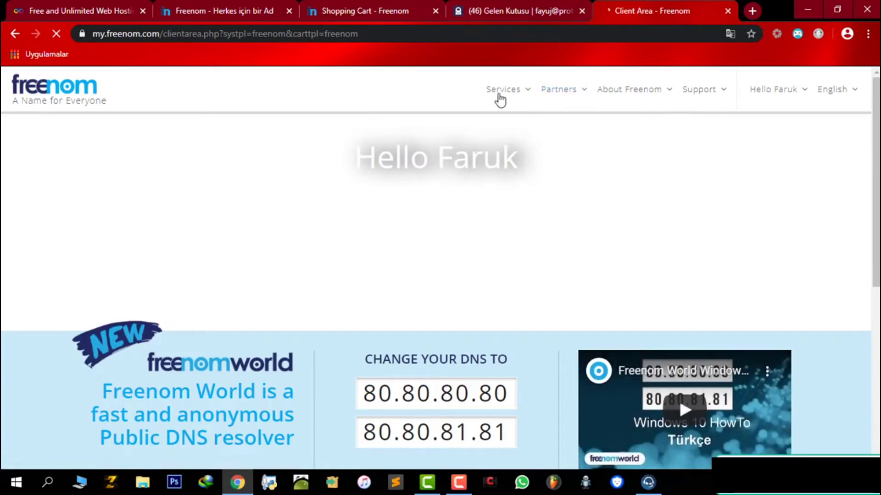
{"action": "mouse_move", "coordinate": [503, 90]}
{"action": "left_click", "coordinate": [519, 171]}
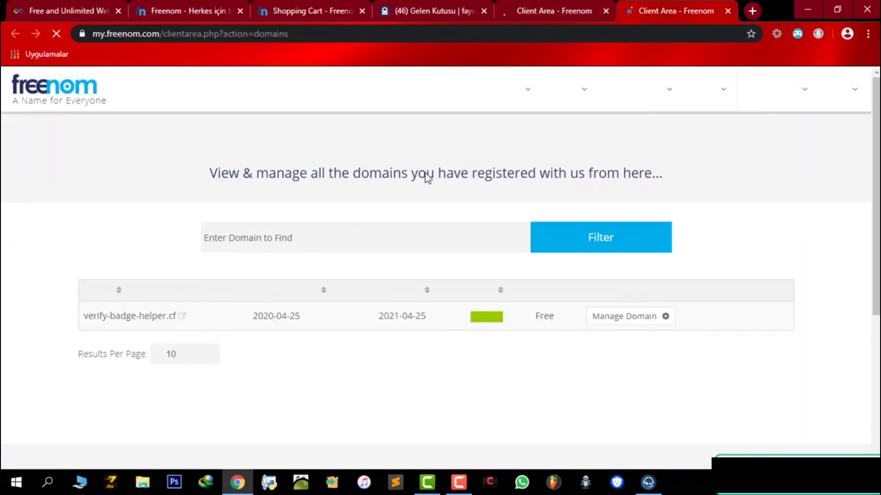
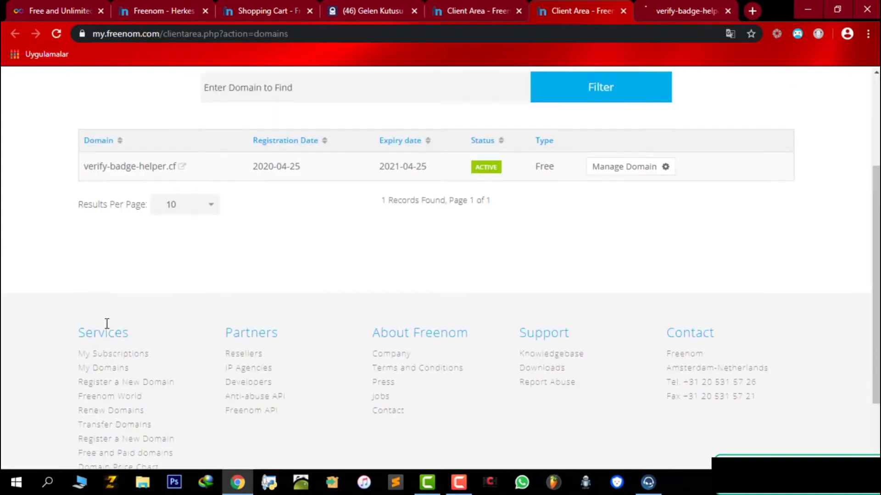
Step: Close the verify-badge-helper tab, return to the InfinityFree tab and dismiss the Google Translate prompt
{"action": "left_click", "coordinate": [727, 11]}
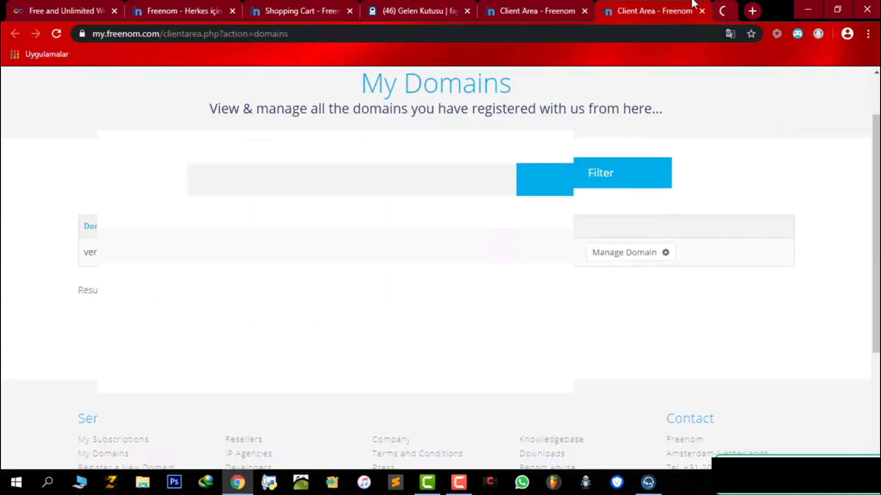
{"action": "key", "text": "ctrl+shift+Tab"}
{"action": "key", "text": "ctrl+shift+Tab"}
{"action": "key", "text": "ctrl+shift+Tab"}
{"action": "key", "text": "ctrl+shift+Tab"}
{"action": "key", "text": "ctrl+shift+Tab"}
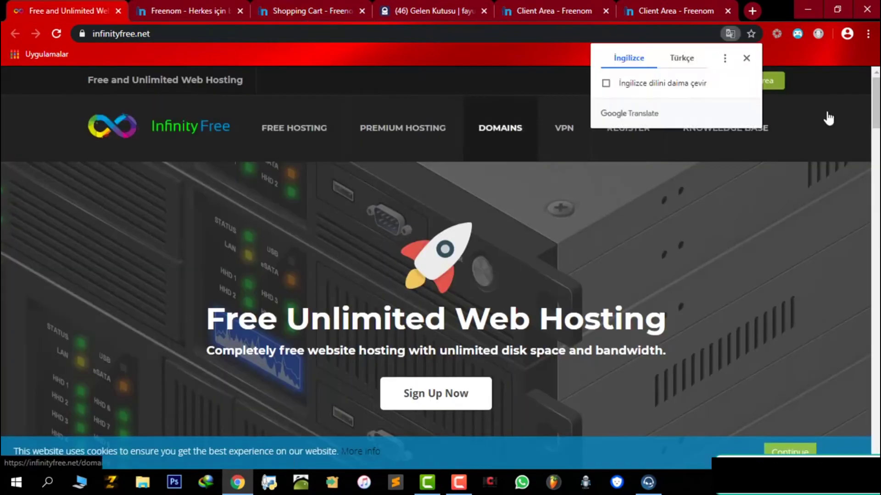
{"action": "left_click", "coordinate": [827, 118]}
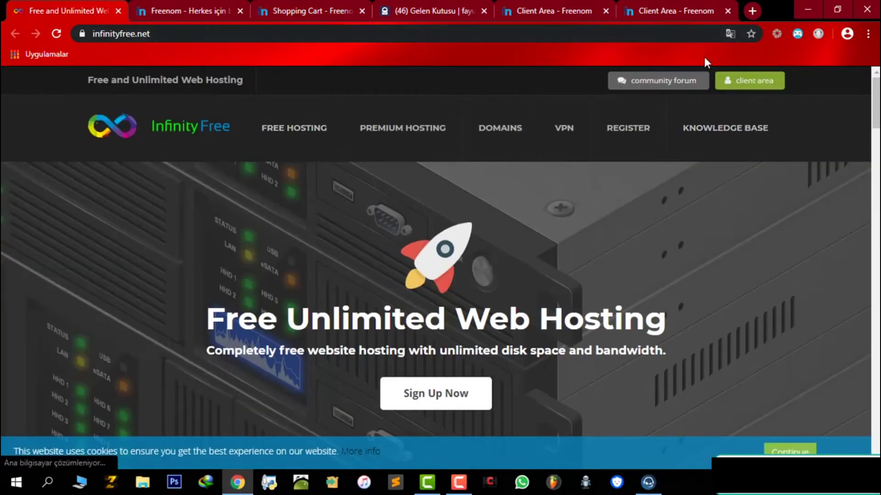
Step: Sign out of the current InfinityFree account and open the sign-up form
{"action": "left_click", "coordinate": [754, 91]}
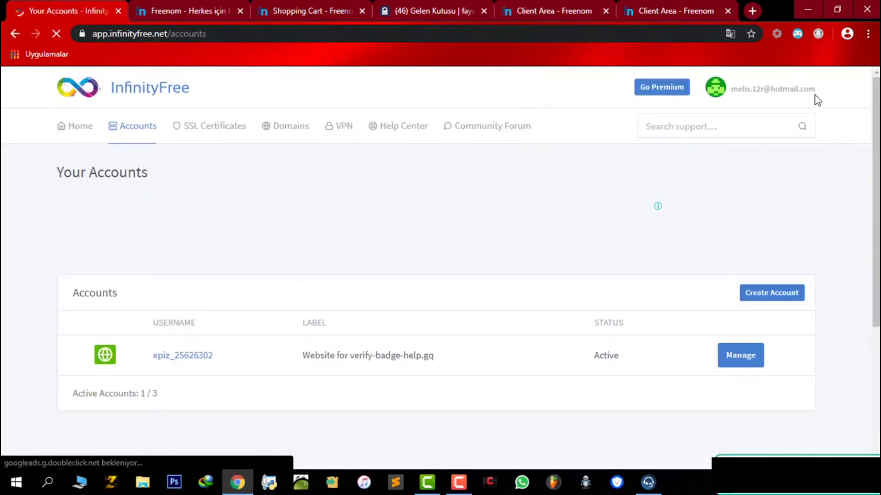
{"action": "left_click", "coordinate": [815, 97]}
{"action": "left_click", "coordinate": [725, 160]}
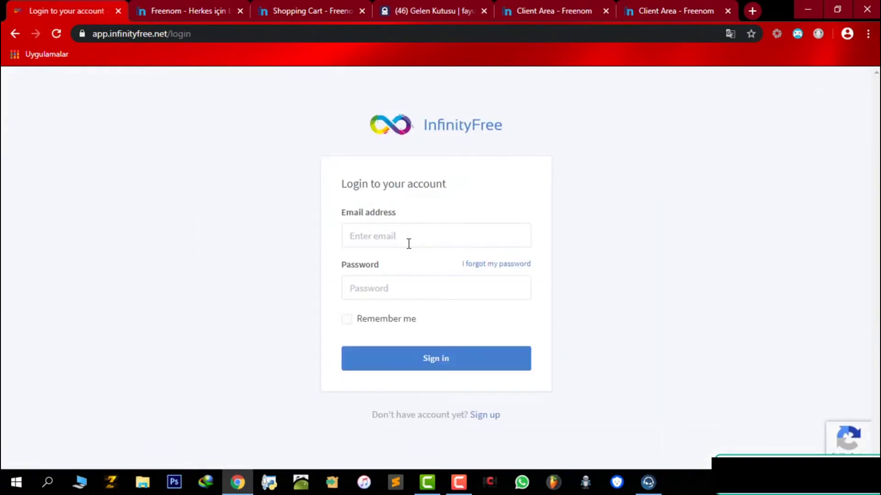
{"action": "left_click", "coordinate": [494, 417]}
Step: Fill in a suggested email address and a password, accept the terms and submit registration
{"action": "left_click", "coordinate": [461, 201]}
{"action": "type", "text": "fay"}
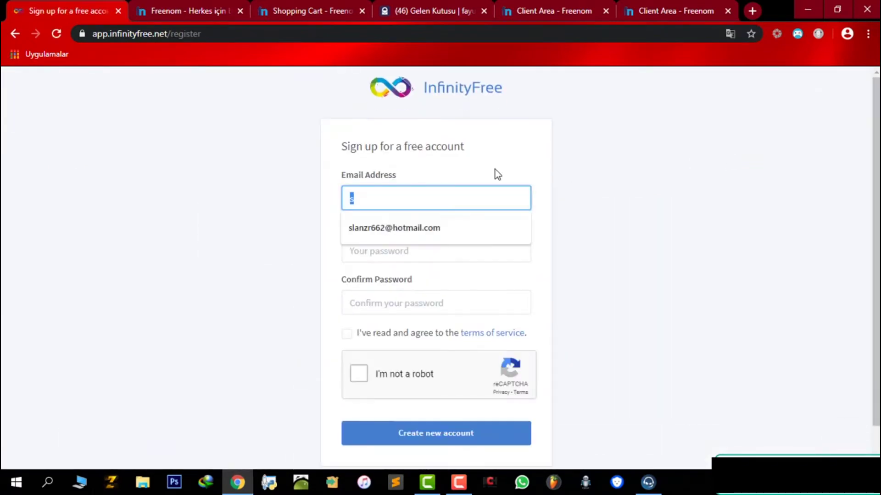
{"action": "key", "text": "Down"}
{"action": "key", "text": "Tab"}
{"action": "type", "text": "******"}
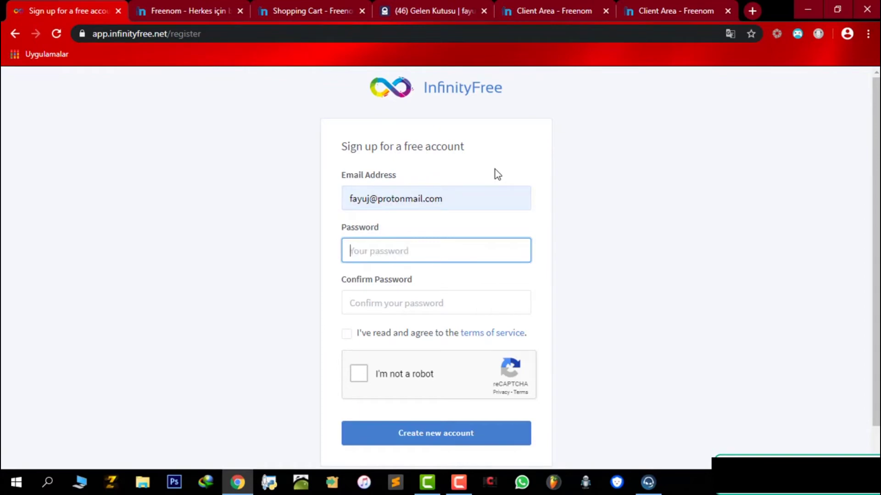
{"action": "type", "text": "****"}
{"action": "key", "text": "Tab"}
{"action": "type", "text": "*"}
{"action": "key", "text": "Tab"}
{"action": "key", "text": "space"}
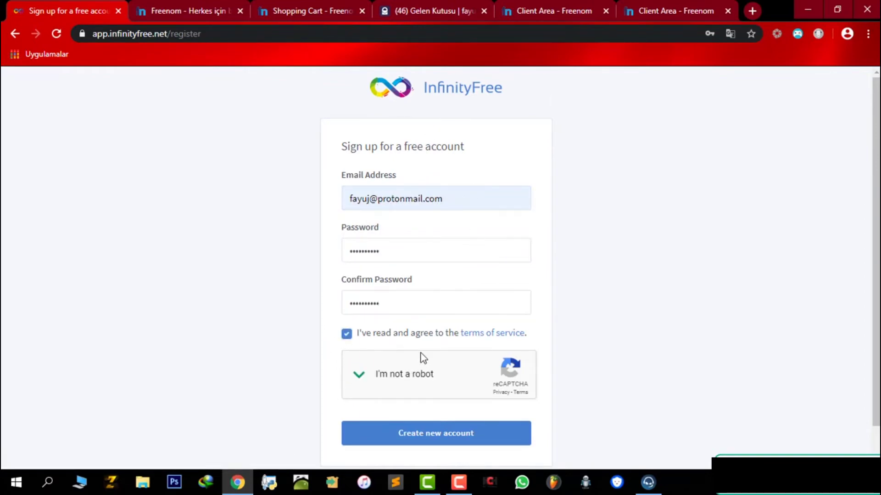
{"action": "left_click", "coordinate": [460, 426]}
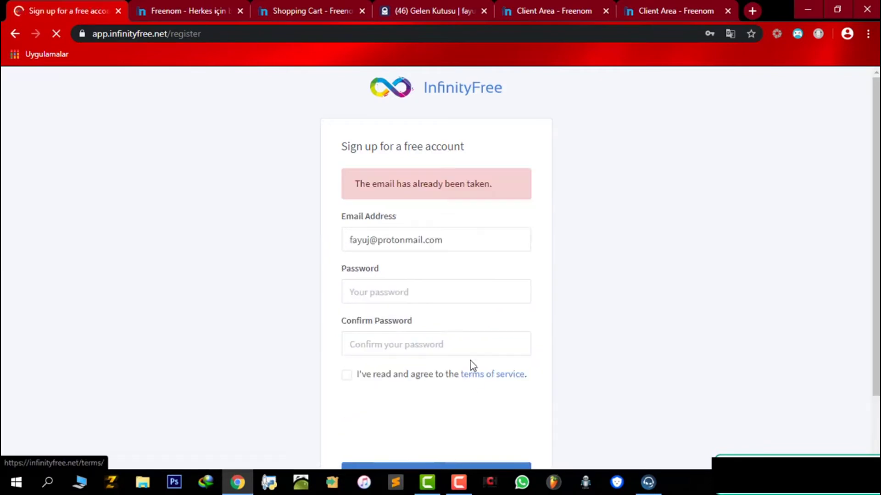
Step: Replace the already-taken email address with a different Gmail address
{"action": "left_click_drag", "start_coordinate": [511, 190], "coordinate": [405, 172]}
{"action": "left_click_drag", "start_coordinate": [445, 265], "coordinate": [322, 216]}
{"action": "left_click", "coordinate": [475, 248]}
{"action": "key", "text": "ctrl+a"}
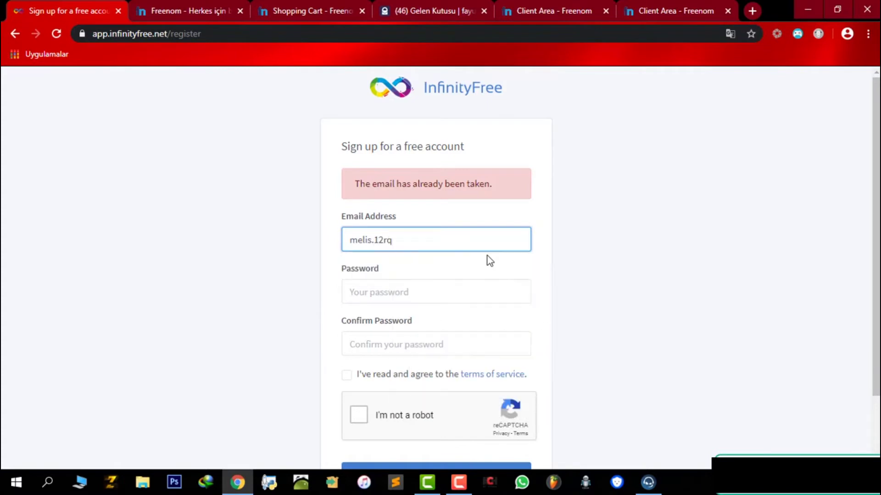
{"action": "key", "text": "ctrl+a"}
{"action": "key", "text": "BackSpace"}
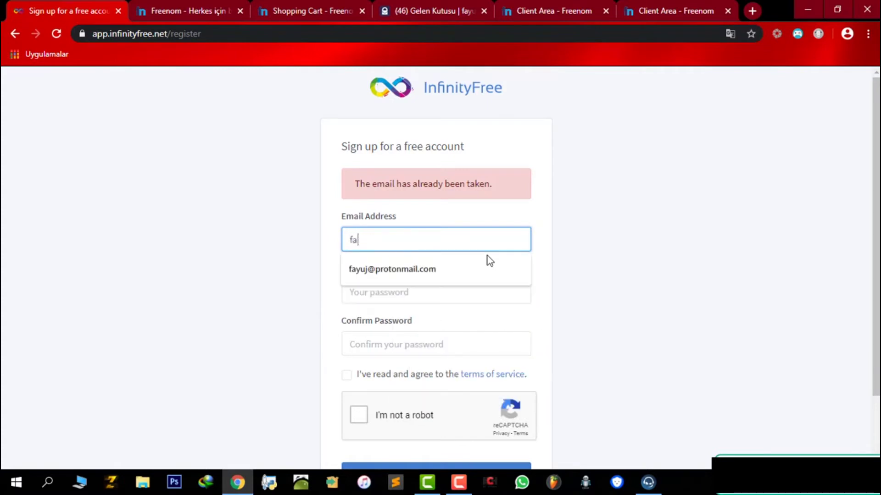
Step: Re-enter and confirm the password, accept the terms, pass reCAPTCHA and resubmit
{"action": "key", "text": "Tab"}
{"action": "type", "text": "**********"}
{"action": "key", "text": "Tab"}
{"action": "type", "text": "**********"}
{"action": "key", "text": "Tab"}
{"action": "key", "text": "space"}
{"action": "left_click", "coordinate": [359, 414]}
{"action": "scroll", "coordinate": [454, 335], "scroll_direction": "down", "scroll_amount": 2}
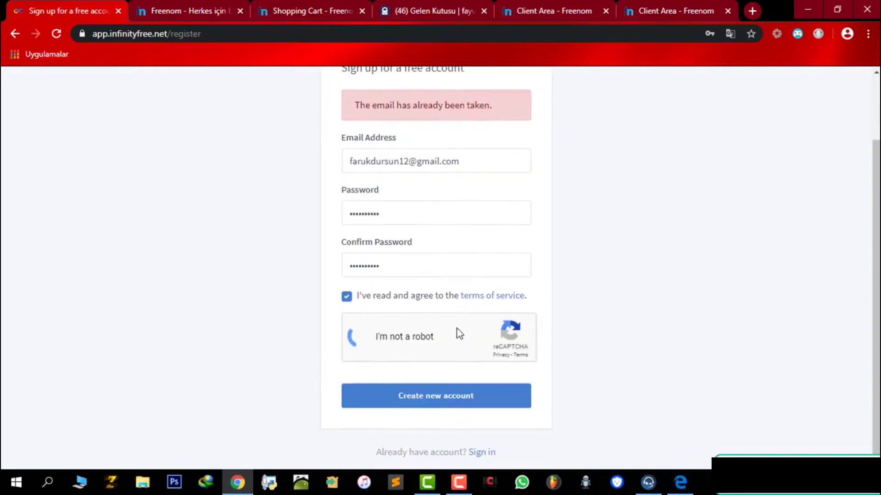
{"action": "left_click", "coordinate": [472, 407]}
{"action": "triple_click", "coordinate": [424, 183]}
{"action": "key", "text": "Tab"}
{"action": "key", "text": "Menu"}
{"action": "key", "text": "Escape"}
Step: Enter and confirm the password, accept terms, complete reCAPTCHA and submit the new registration
{"action": "key", "text": "Tab"}
{"action": "type", "text": "f"}
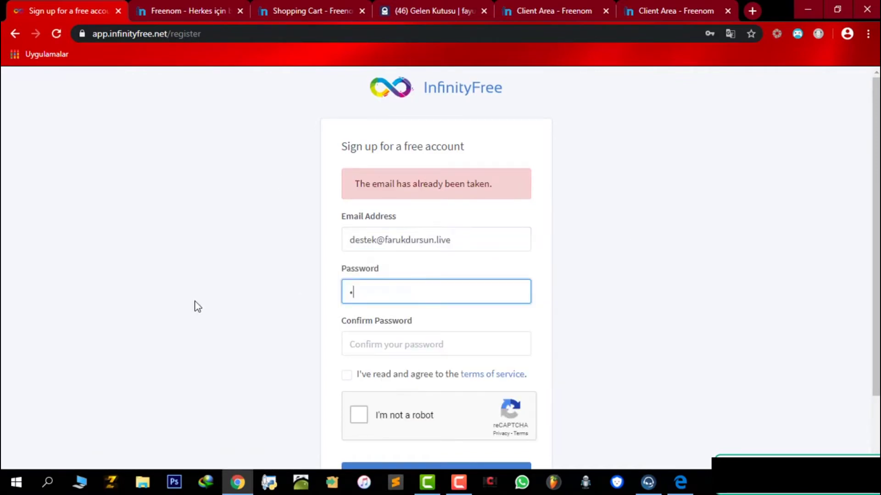
{"action": "type", "text": "••"}
{"action": "key", "text": "Tab"}
{"action": "type", "text": "••••••••••"}
{"action": "left_click", "coordinate": [346, 374]}
{"action": "scroll", "coordinate": [467, 263], "scroll_direction": "down", "scroll_amount": 2}
{"action": "left_click", "coordinate": [385, 328]}
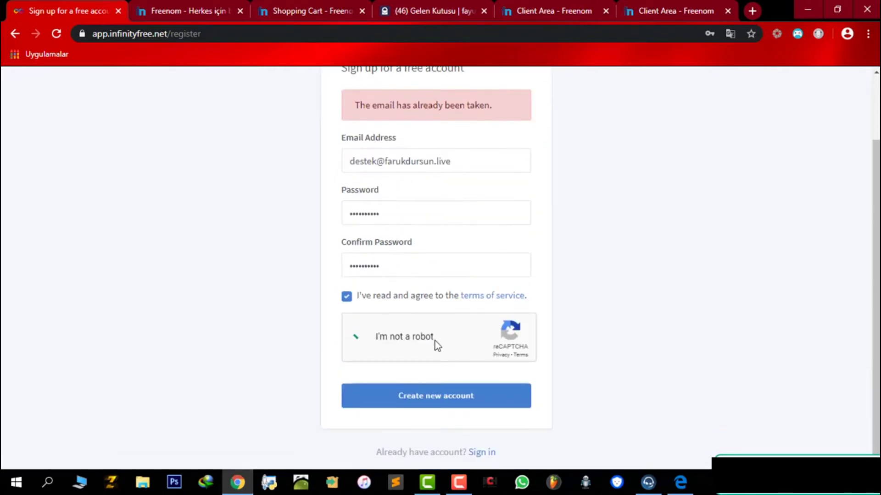
{"action": "left_click", "coordinate": [444, 384]}
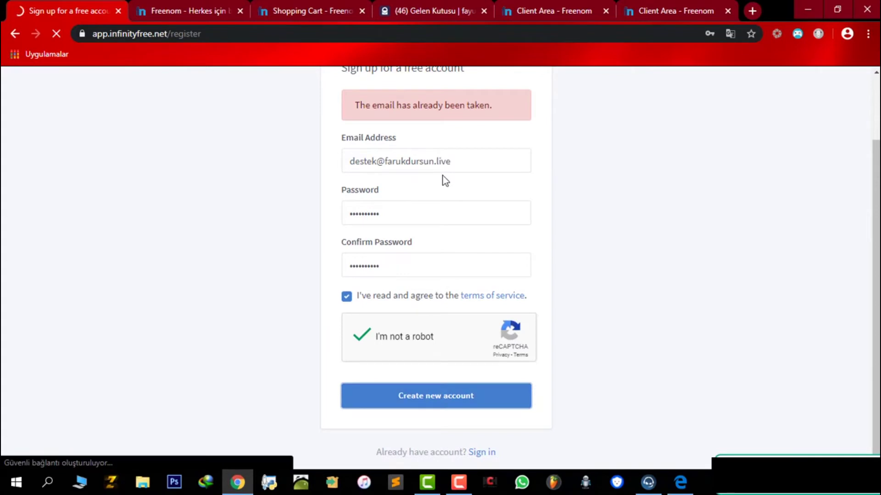
{"action": "left_click_drag", "start_coordinate": [445, 175], "coordinate": [433, 241]}
Step: Dismiss the save-password prompt, read the verification notice and open the InfinityFree email in webmail
{"action": "left_click", "coordinate": [297, 176]}
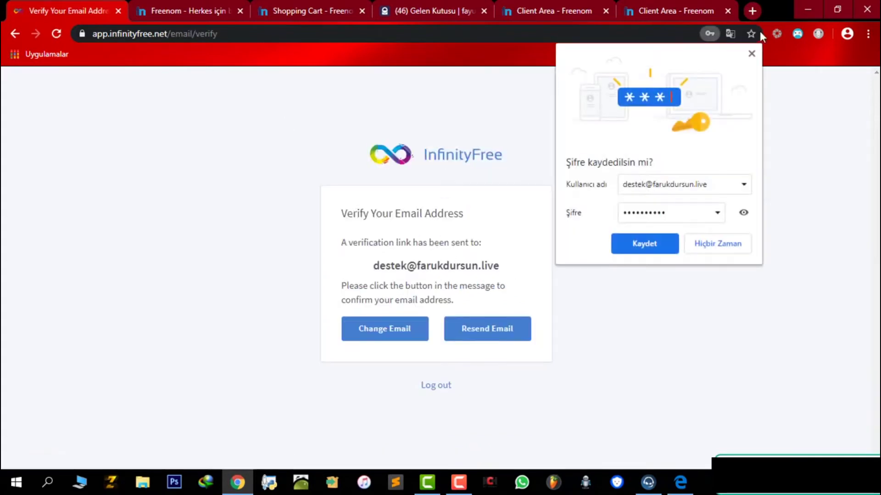
{"action": "left_click_drag", "start_coordinate": [297, 176], "coordinate": [565, 306]}
{"action": "left_click", "coordinate": [498, 285]}
{"action": "left_click_drag", "start_coordinate": [498, 286], "coordinate": [461, 321]}
{"action": "left_click", "coordinate": [461, 321]}
{"action": "left_click_drag", "start_coordinate": [347, 214], "coordinate": [429, 266]}
{"action": "left_click", "coordinate": [435, 257]}
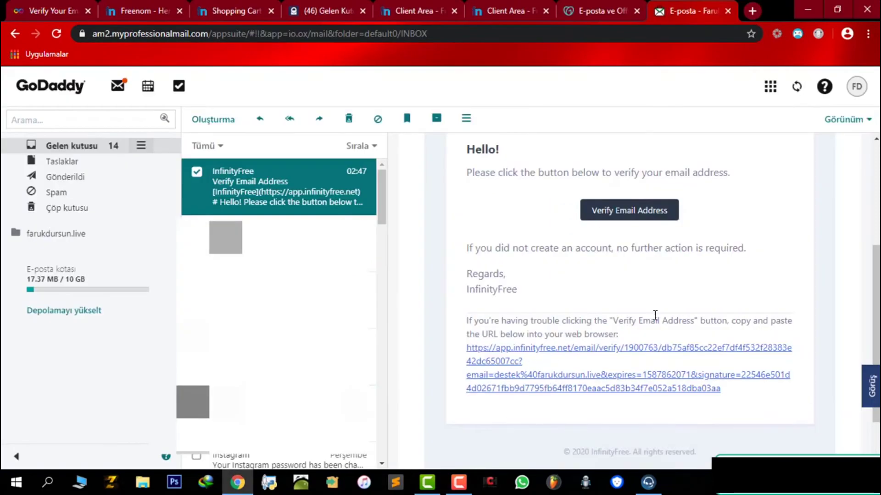
{"action": "left_click", "coordinate": [742, 217]}
Step: Use the Verify Email Address button in the InfinityFree message to confirm the account
{"action": "scroll", "coordinate": [598, 189], "scroll_direction": "up", "scroll_amount": 2}
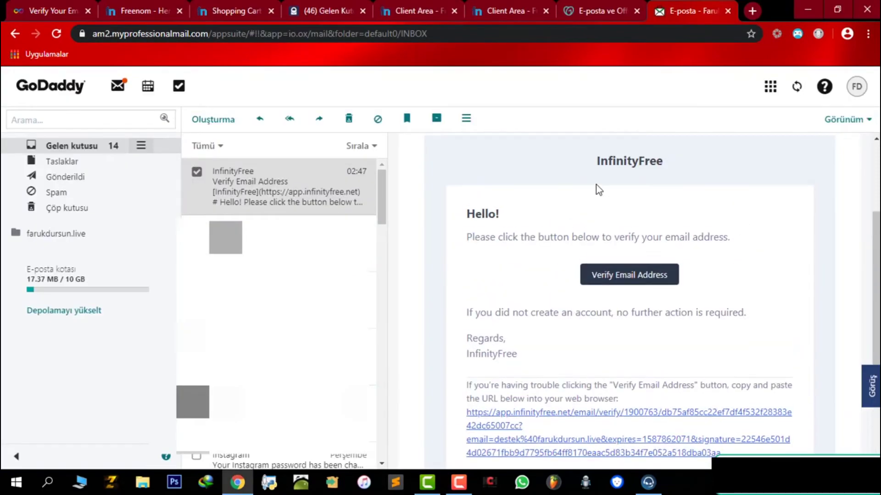
{"action": "left_click_drag", "start_coordinate": [461, 204], "coordinate": [584, 345]}
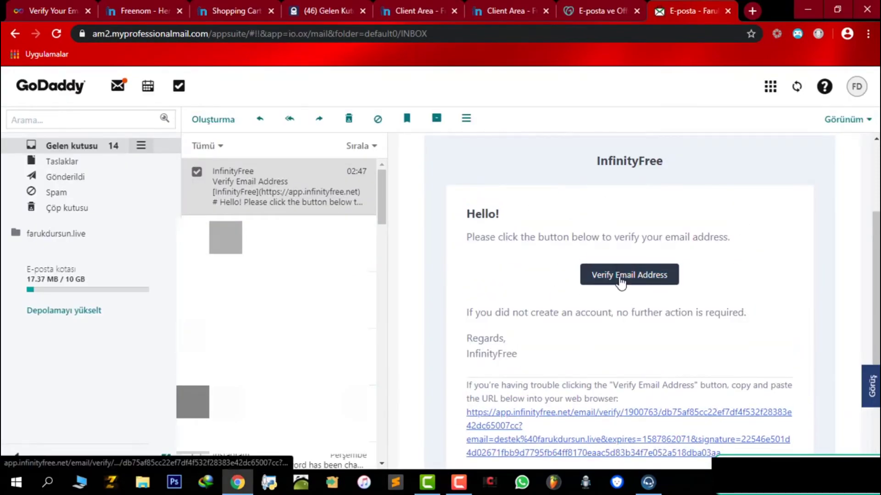
{"action": "left_click", "coordinate": [620, 275]}
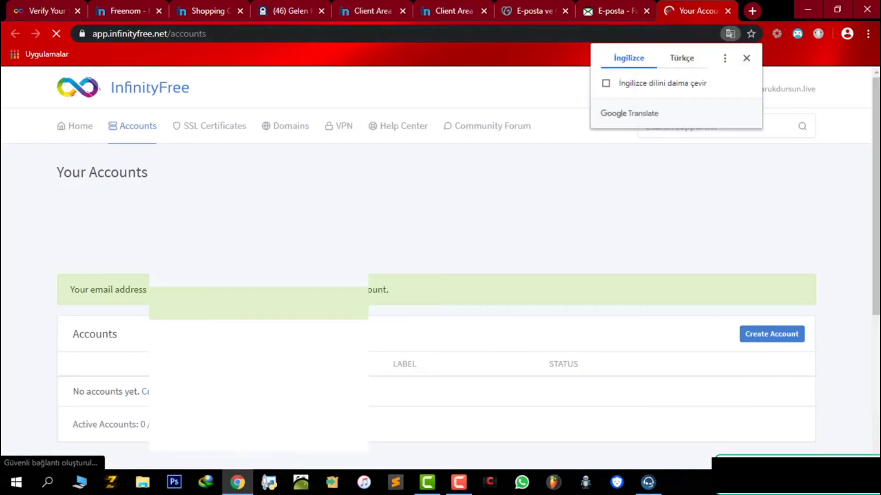
Step: Close the leftover mail, Freenom domains and Freenom checkout tabs
{"action": "middle_click", "coordinate": [609, 7]}
{"action": "middle_click", "coordinate": [534, 9]}
{"action": "left_click", "coordinate": [487, 5]}
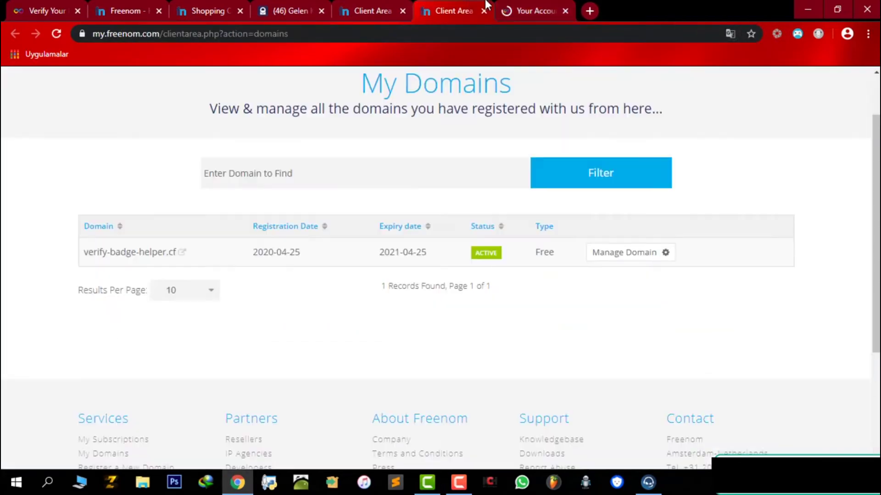
{"action": "middle_click", "coordinate": [464, 2]}
{"action": "left_click", "coordinate": [374, 9]}
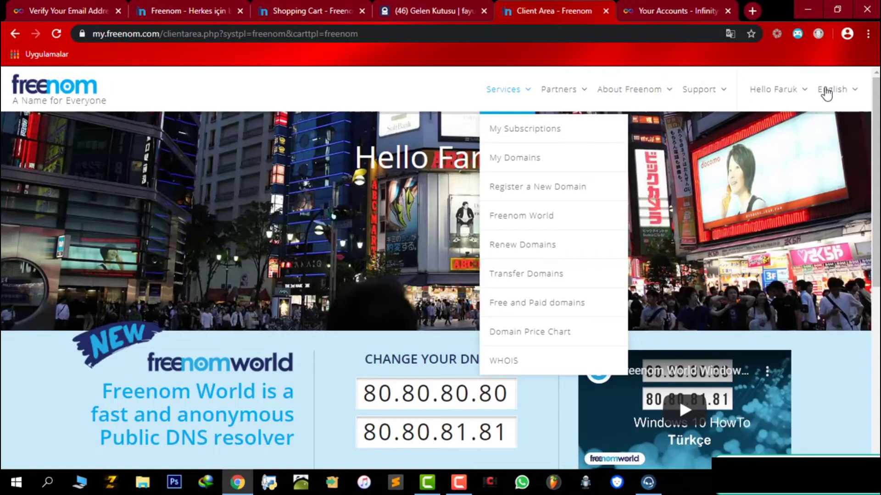
{"action": "left_click", "coordinate": [520, 158]}
{"action": "middle_click", "coordinate": [188, 9]}
{"action": "left_click", "coordinate": [189, 9]}
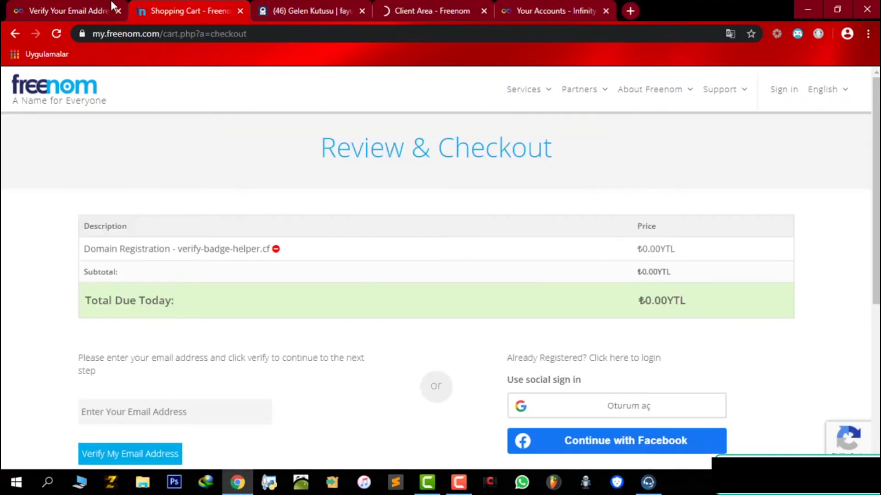
{"action": "middle_click", "coordinate": [69, 10]}
{"action": "left_click", "coordinate": [194, 9]}
{"action": "middle_click", "coordinate": [195, 9]}
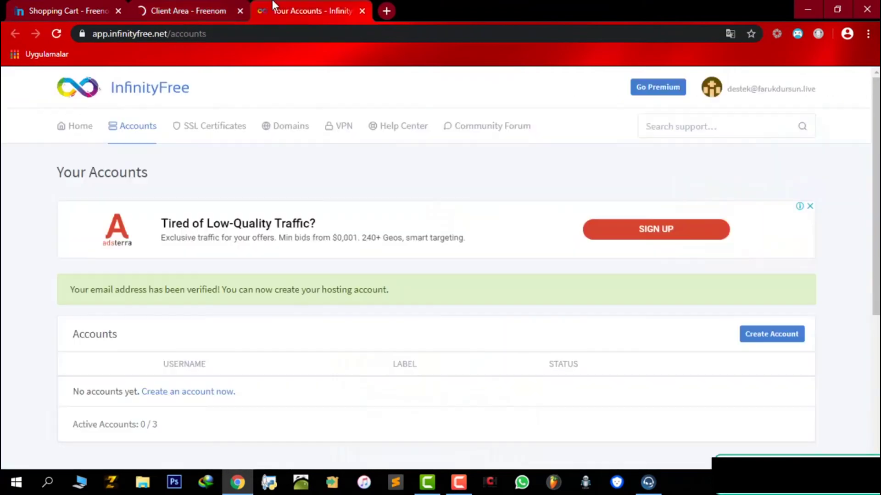
Step: Start a new hosting account, choose Custom Domain and begin entering verify-badge-helper.cf as the domain
{"action": "left_click", "coordinate": [789, 338]}
{"action": "scroll", "coordinate": [138, 307], "scroll_direction": "down", "scroll_amount": 3}
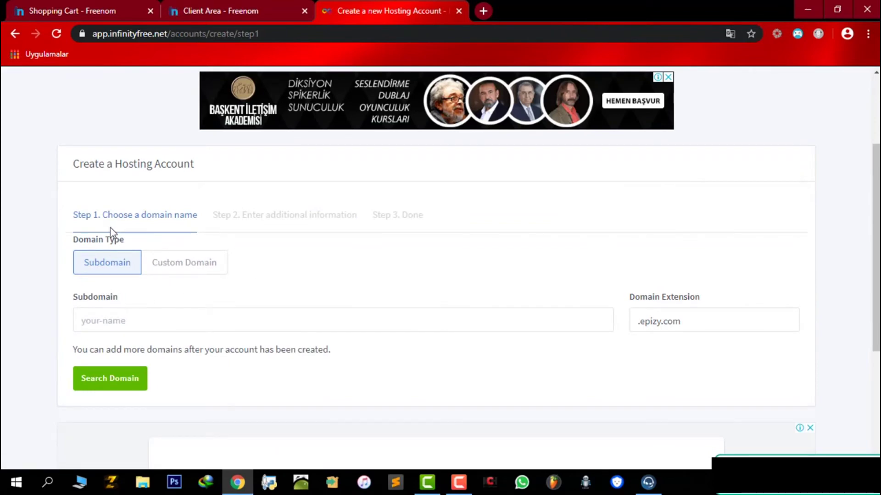
{"action": "left_click", "coordinate": [182, 272]}
{"action": "scroll", "coordinate": [166, 338], "scroll_direction": "down", "scroll_amount": 1}
{"action": "left_click", "coordinate": [159, 298]}
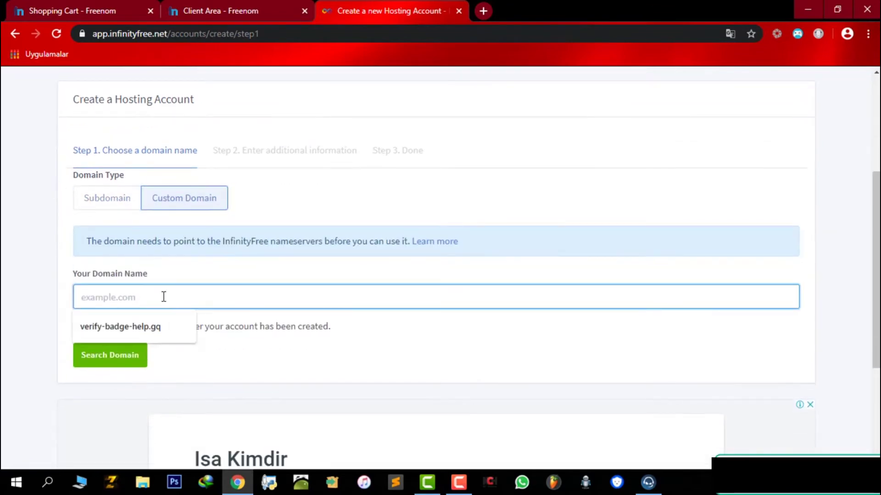
{"action": "type", "text": "veri"}
{"action": "key", "text": "BackSpace"}
{"action": "type", "text": "f"}
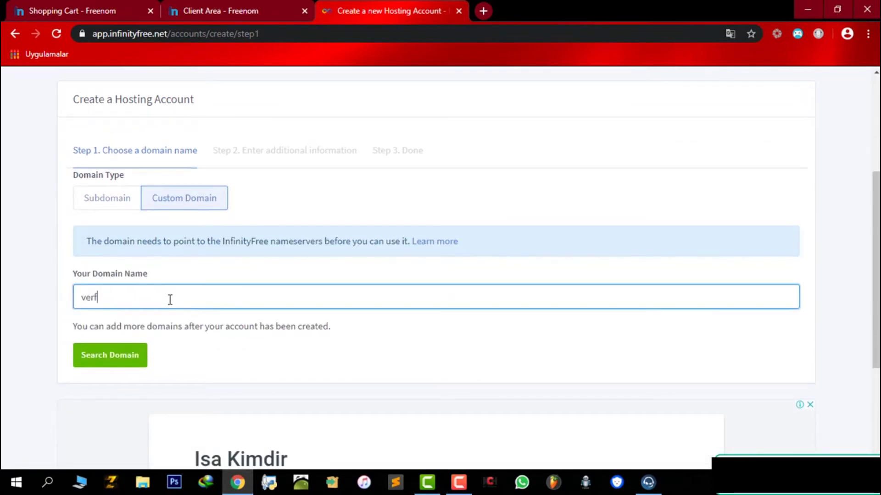
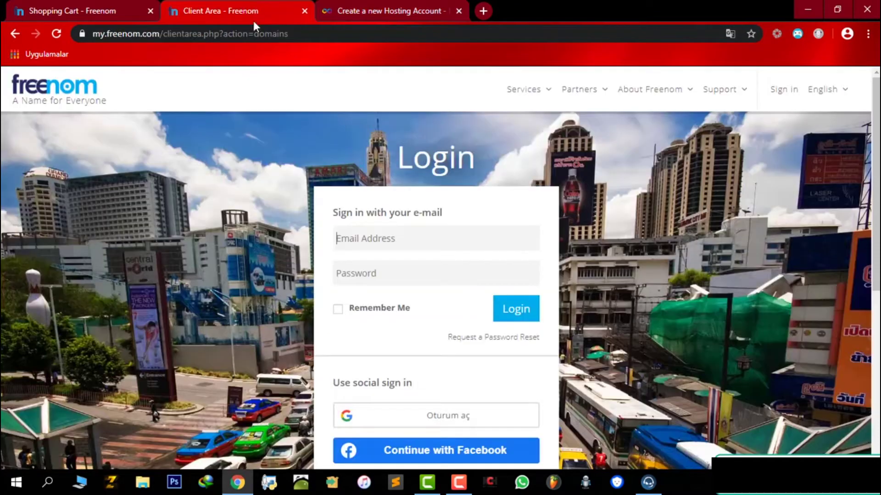
Step: Enter the account username in the Email Address field of the Freenom login form
{"action": "left_click", "coordinate": [418, 236]}
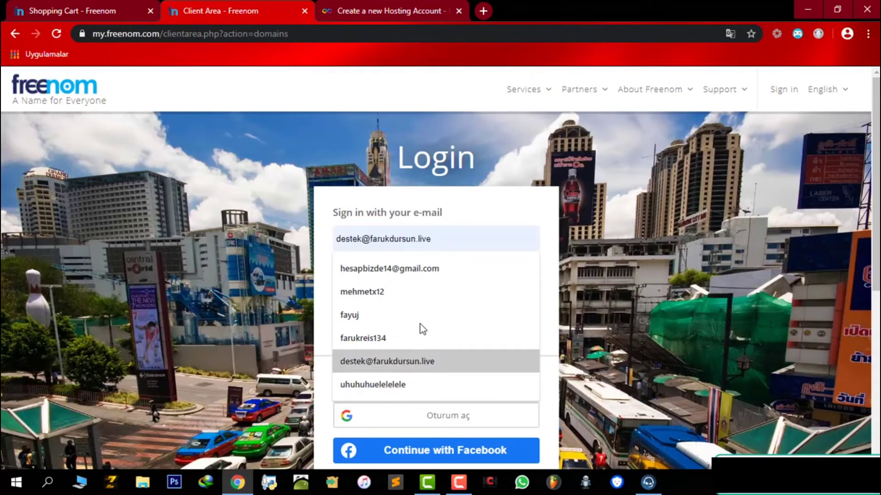
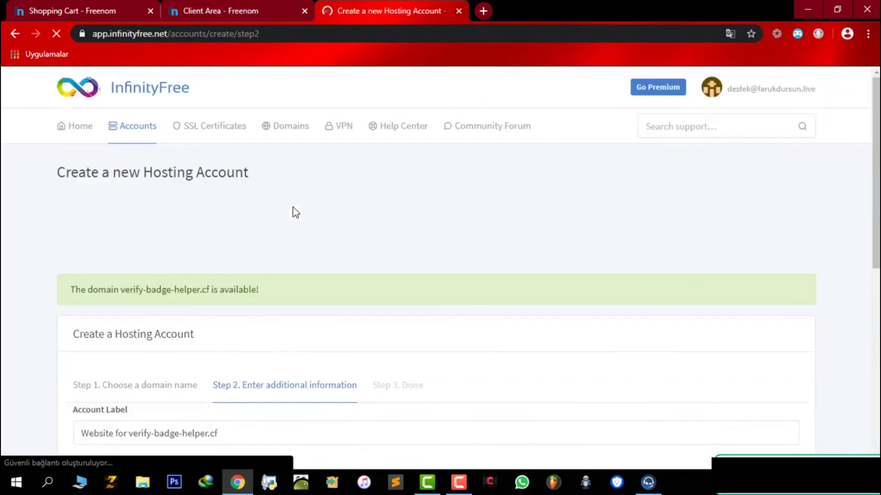
Step: Scroll to and highlight the line confirming verify-badge-helper.cf is available
{"action": "scroll", "coordinate": [293, 208], "scroll_direction": "down", "scroll_amount": 3}
{"action": "triple_click", "coordinate": [88, 165]}
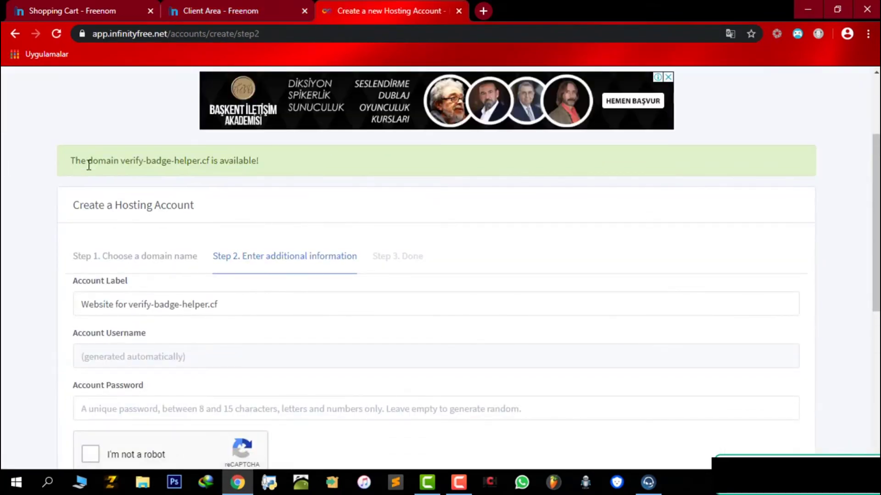
{"action": "scroll", "coordinate": [160, 271], "scroll_direction": "down", "scroll_amount": 4}
Step: Pass the reCAPTCHA and submit the account, then highlight the required ns1.epizy.com and ns2.epizy.com nameservers
{"action": "left_click", "coordinate": [92, 262]}
{"action": "left_click", "coordinate": [139, 314]}
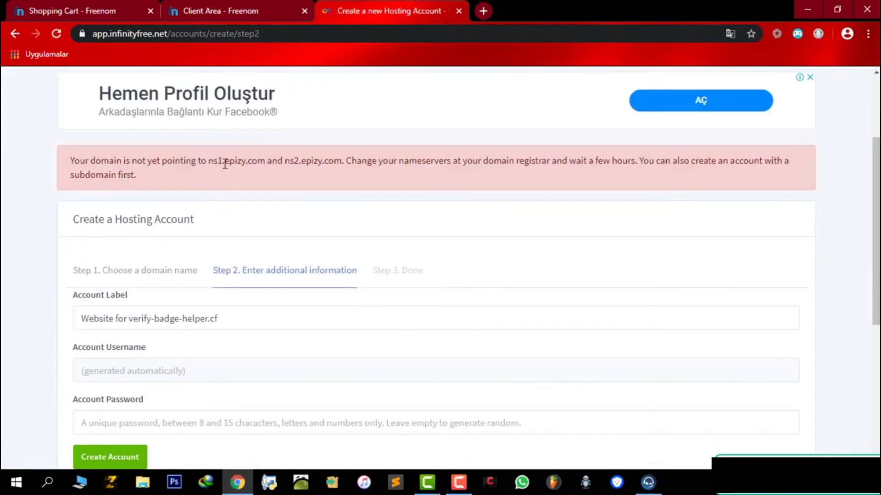
{"action": "left_click_drag", "start_coordinate": [210, 163], "coordinate": [212, 162]}
{"action": "left_click", "coordinate": [261, 163]}
Step: Go to Freenom's My Domains list showing verify-badge-helper.cf active until 2021-04-25
{"action": "left_click", "coordinate": [241, 164]}
{"action": "left_click", "coordinate": [82, 10]}
{"action": "left_click", "coordinate": [229, 10]}
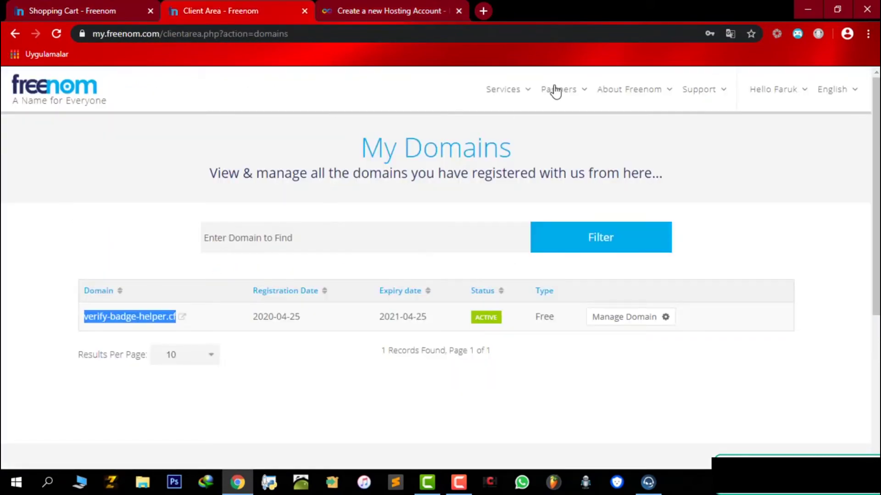
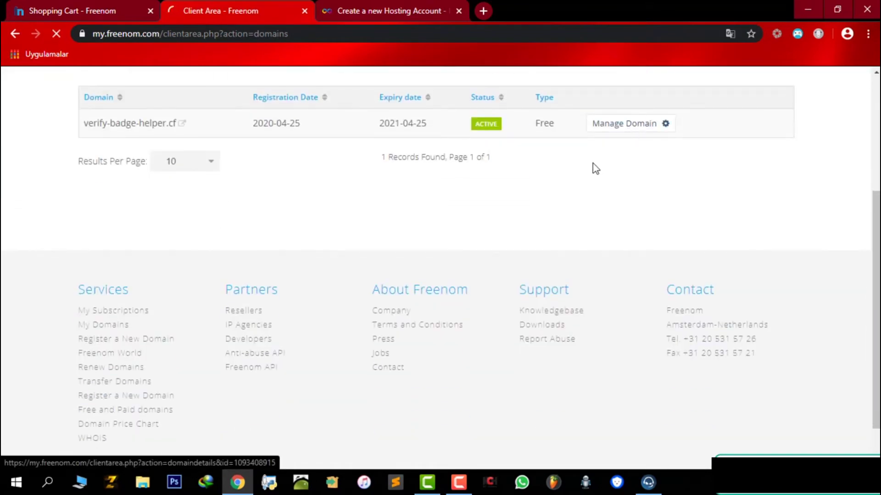
Step: Open the Nameservers settings for verify-badge-helper.cf from its Management Tools menu
{"action": "scroll", "coordinate": [232, 188], "scroll_direction": "down", "scroll_amount": 2}
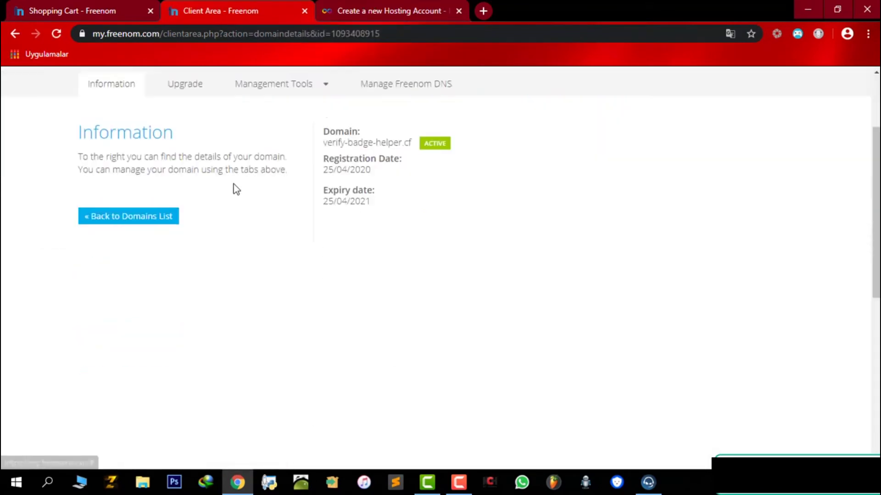
{"action": "scroll", "coordinate": [316, 155], "scroll_direction": "up", "scroll_amount": 1}
{"action": "left_click", "coordinate": [322, 153]}
{"action": "left_click", "coordinate": [277, 180]}
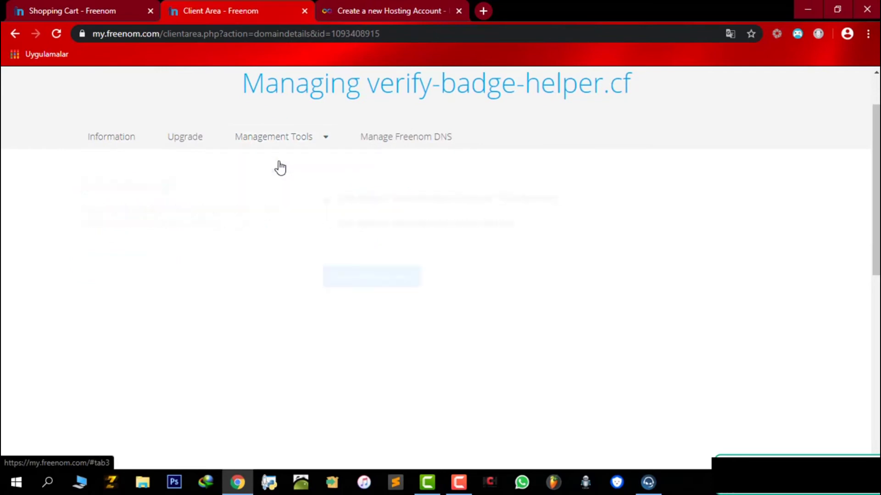
{"action": "key", "text": "ctrl+Tab"}
{"action": "key", "text": "ctrl+shift+Tab"}
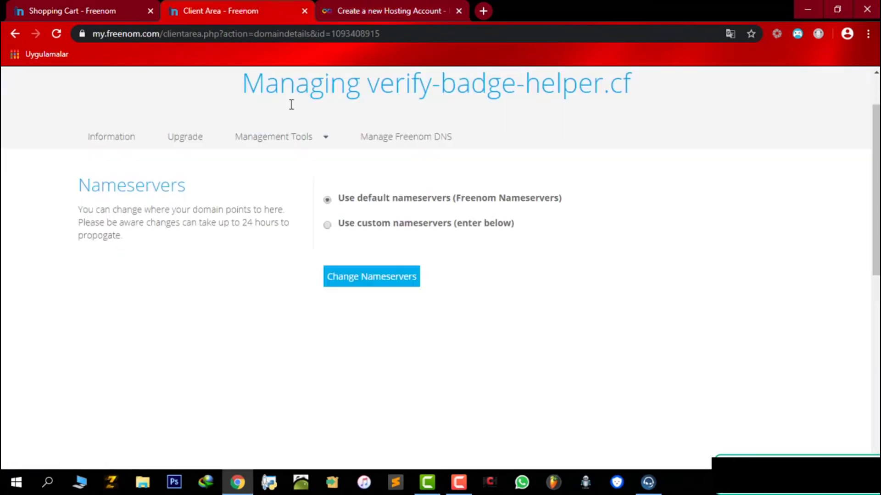
Step: Switch to custom nameservers and paste ns1.epizy.com into Nameserver 1
{"action": "left_click", "coordinate": [381, 226]}
{"action": "scroll", "coordinate": [316, 160], "scroll_direction": "down", "scroll_amount": 1}
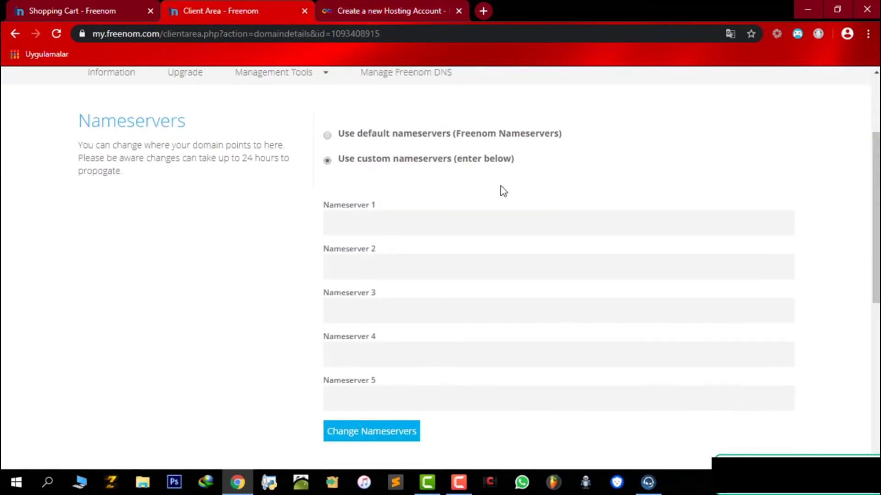
{"action": "type", "text": "ns1.epizy.com"}
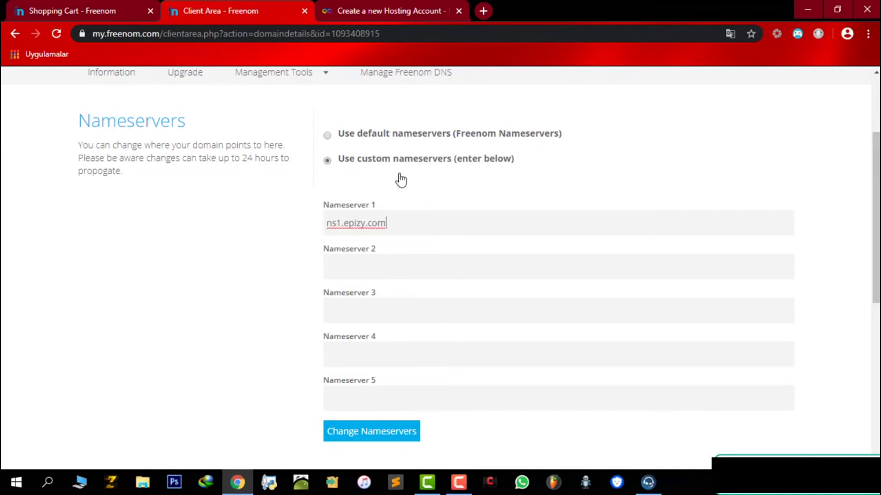
Step: Copy ns2.epizy.com from the hosting account page for use as Nameserver 2
{"action": "key", "text": "ctrl+Tab"}
{"action": "left_click_drag", "start_coordinate": [284, 160], "coordinate": [326, 164]}
{"action": "left_click", "coordinate": [269, 6]}
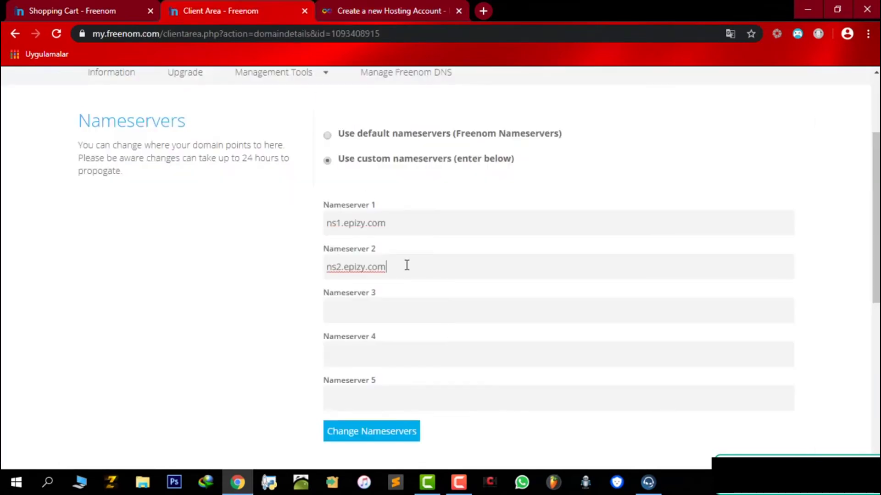
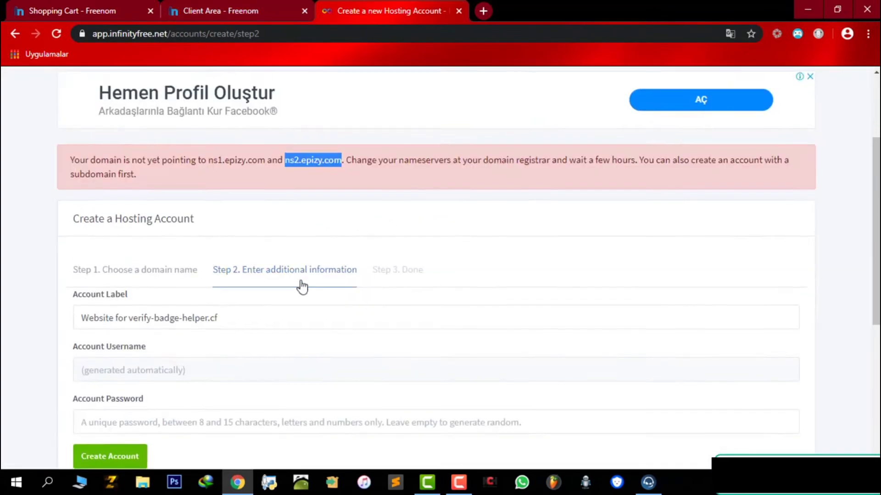
Step: Create the new InfinityFree hosting account for verify-badge-helper.cf
{"action": "scroll", "coordinate": [301, 285], "scroll_direction": "down", "scroll_amount": 1}
{"action": "left_click", "coordinate": [134, 399]}
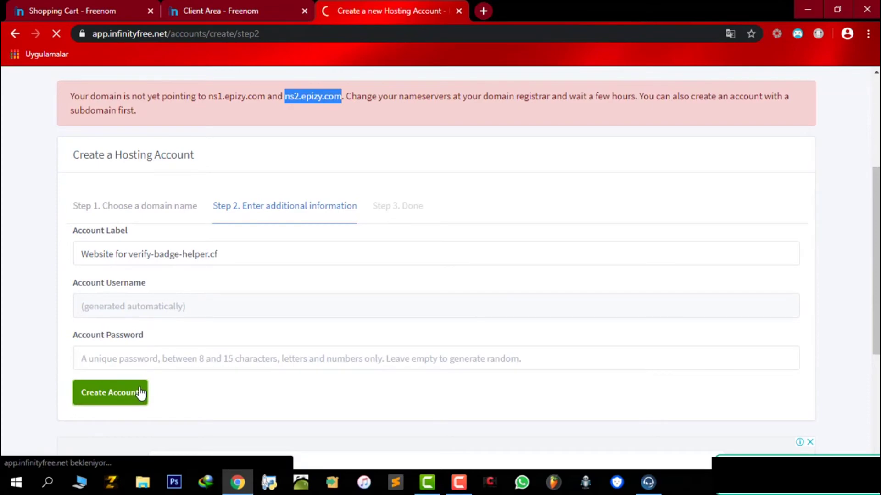
{"action": "scroll", "coordinate": [171, 340], "scroll_direction": "down", "scroll_amount": 5}
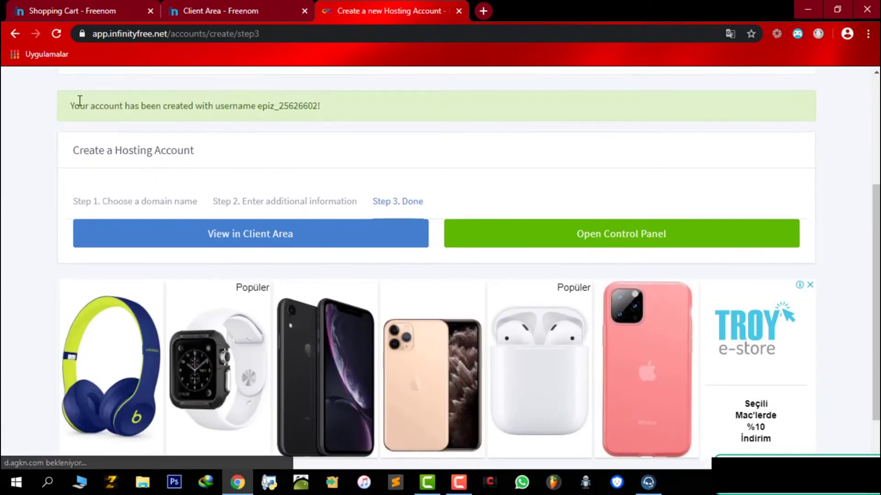
{"action": "left_click_drag", "start_coordinate": [330, 107], "coordinate": [257, 106]}
{"action": "left_click", "coordinate": [599, 159]}
Step: Open the new account's control panel and approve receiving account emails
{"action": "left_click", "coordinate": [647, 244]}
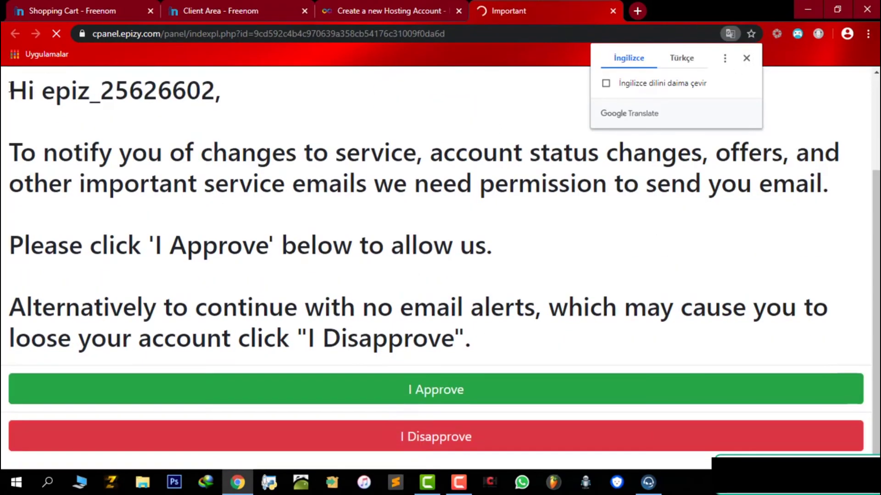
{"action": "left_click_drag", "start_coordinate": [10, 89], "coordinate": [368, 245]}
{"action": "left_click_drag", "start_coordinate": [270, 278], "coordinate": [14, 117]}
{"action": "double_click", "coordinate": [21, 124]}
{"action": "left_click", "coordinate": [68, 164]}
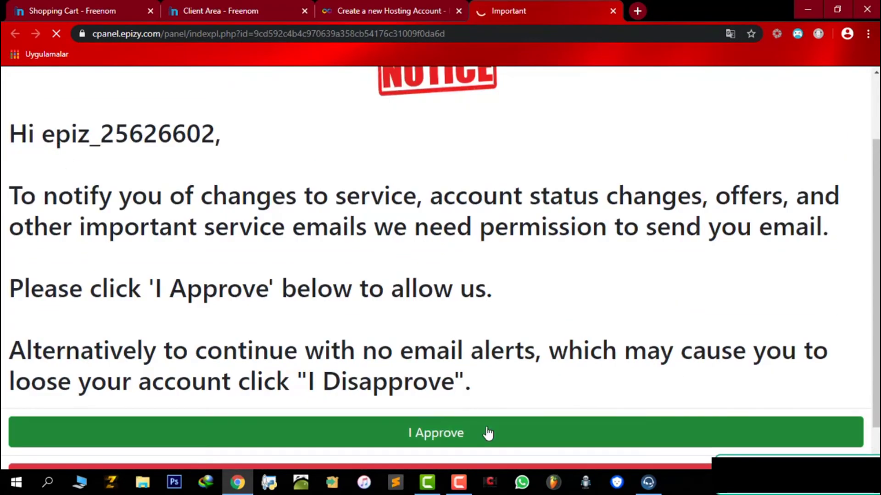
{"action": "left_click", "coordinate": [487, 434]}
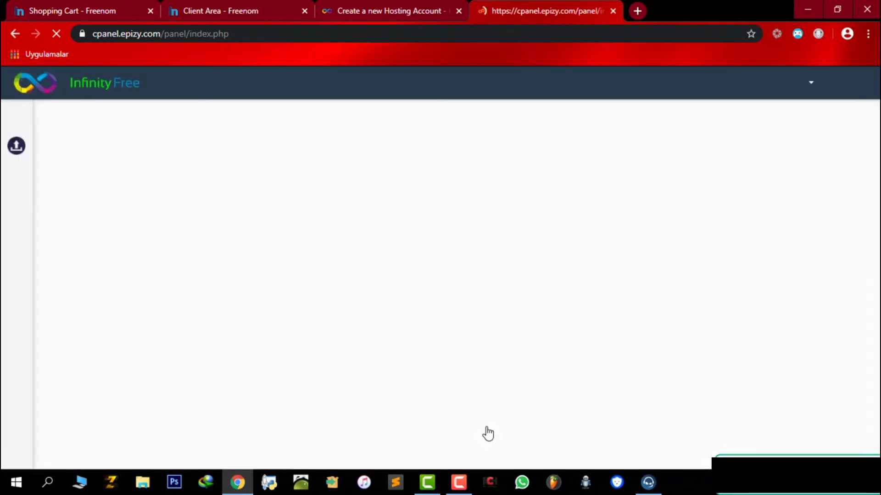
Step: Review the control panel's FTP account details, hostname ftpupload.net, then minimize Chrome
{"action": "scroll", "coordinate": [509, 212], "scroll_direction": "down", "scroll_amount": 20}
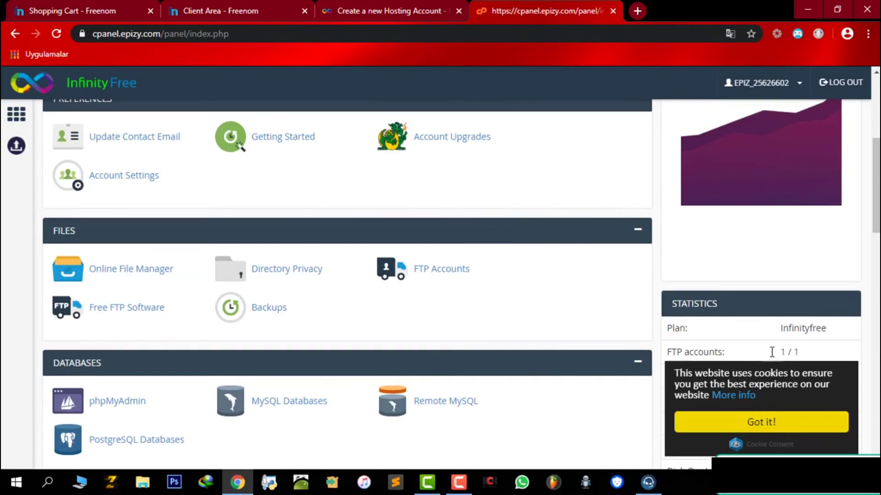
{"action": "scroll", "coordinate": [606, 257], "scroll_direction": "up", "scroll_amount": 2}
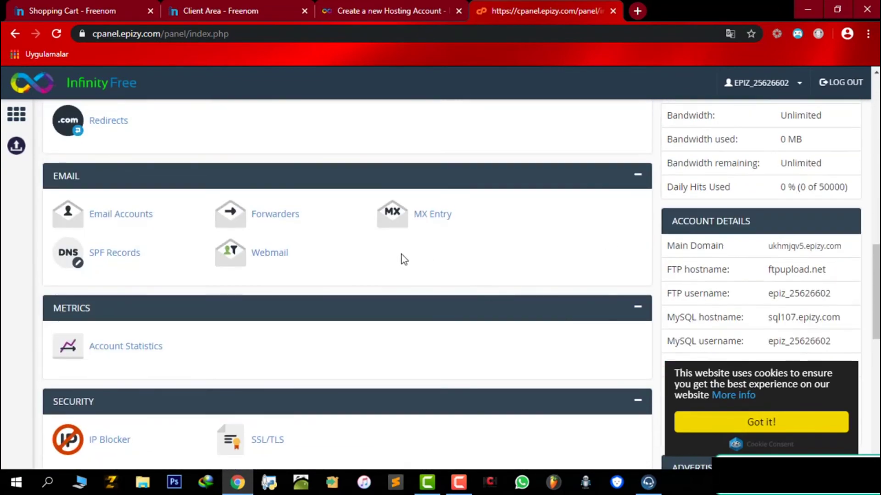
{"action": "scroll", "coordinate": [104, 197], "scroll_direction": "up", "scroll_amount": 6}
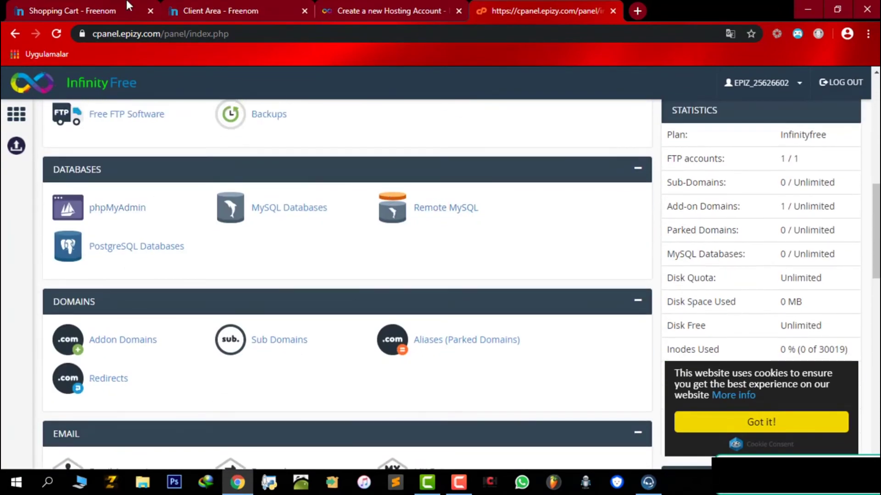
{"action": "scroll", "coordinate": [418, 133], "scroll_direction": "down", "scroll_amount": 10}
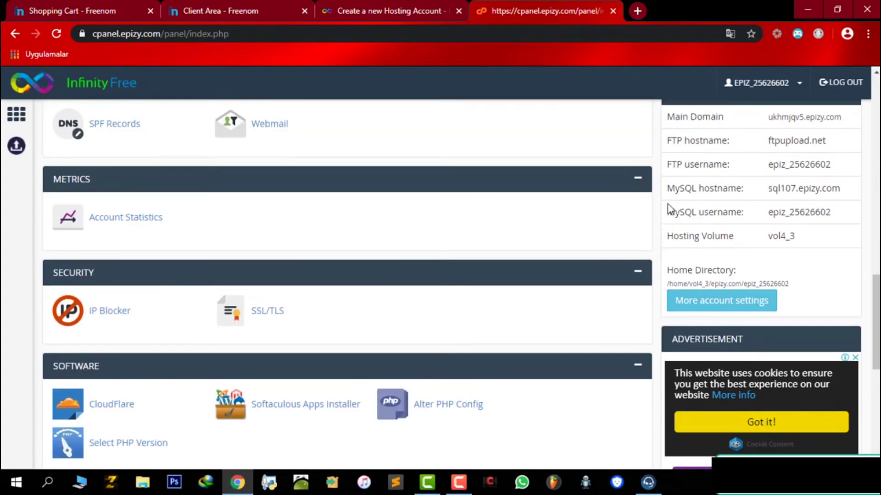
{"action": "scroll", "coordinate": [602, 256], "scroll_direction": "up", "scroll_amount": 2}
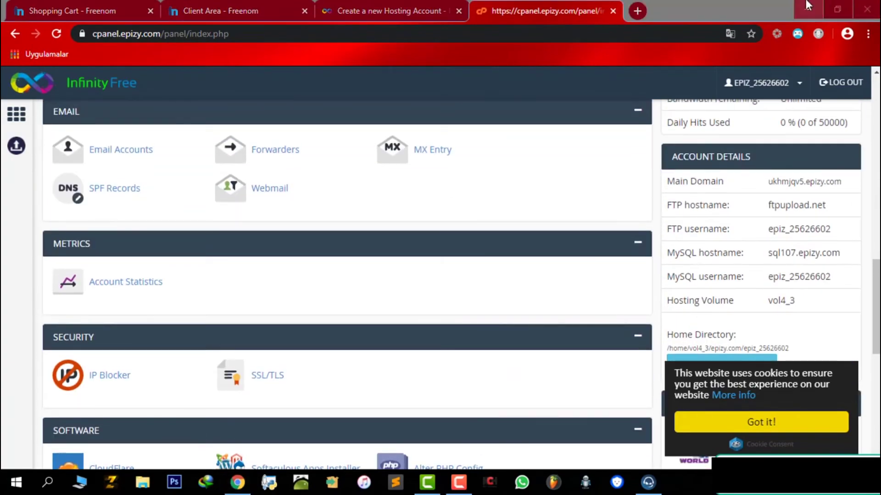
{"action": "left_click", "coordinate": [808, 9]}
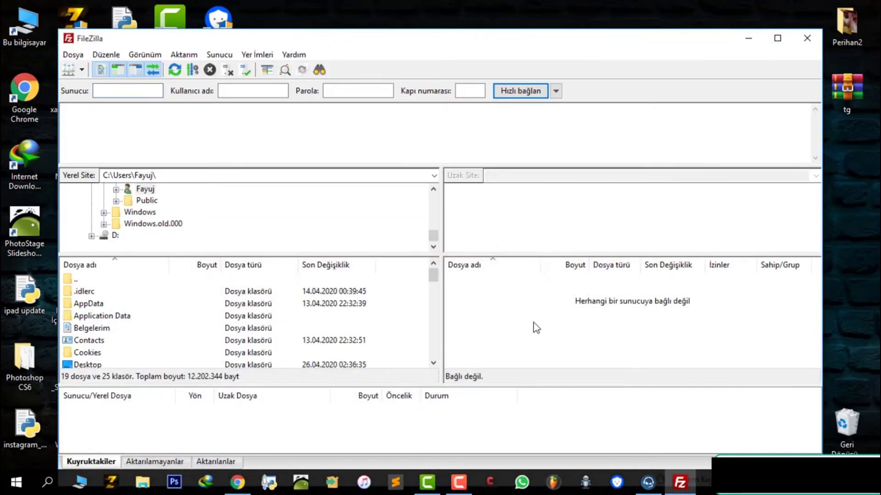
Step: Copy the FTP hostname ftpupload.net from the control panel into FileZilla's Sunucu field
{"action": "left_click", "coordinate": [237, 481]}
{"action": "scroll", "coordinate": [642, 358], "scroll_direction": "up", "scroll_amount": 3}
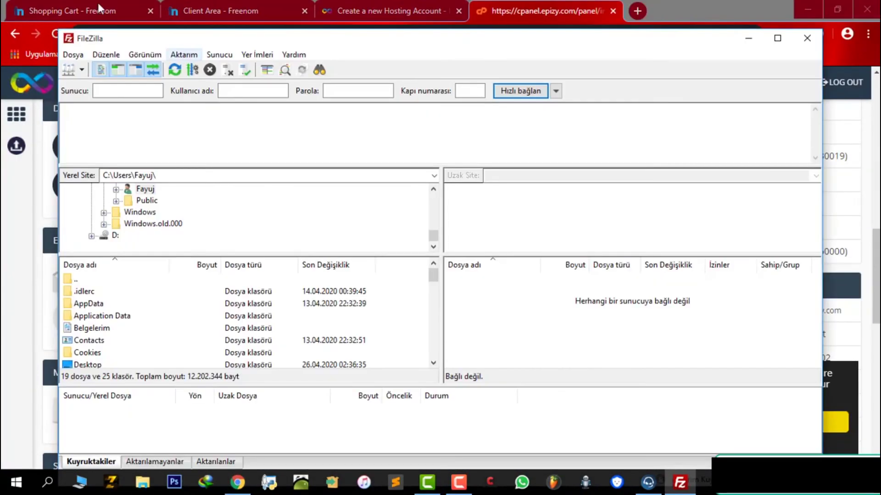
{"action": "left_click", "coordinate": [121, 90]}
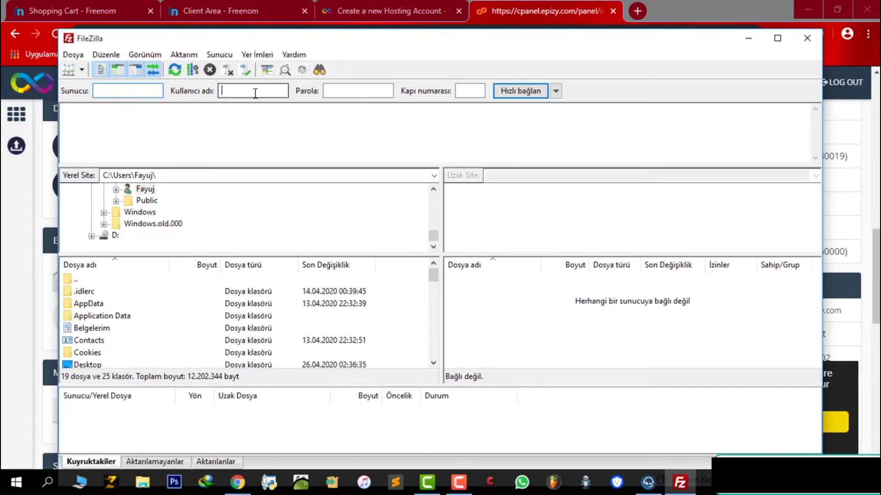
{"action": "left_click", "coordinate": [748, 38]}
{"action": "scroll", "coordinate": [764, 266], "scroll_direction": "down", "scroll_amount": 3}
{"action": "scroll", "coordinate": [756, 215], "scroll_direction": "up", "scroll_amount": 5}
{"action": "scroll", "coordinate": [761, 178], "scroll_direction": "up", "scroll_amount": 3}
{"action": "scroll", "coordinate": [765, 188], "scroll_direction": "down", "scroll_amount": 9}
{"action": "double_click", "coordinate": [819, 144]}
{"action": "key", "text": "ctrl+c"}
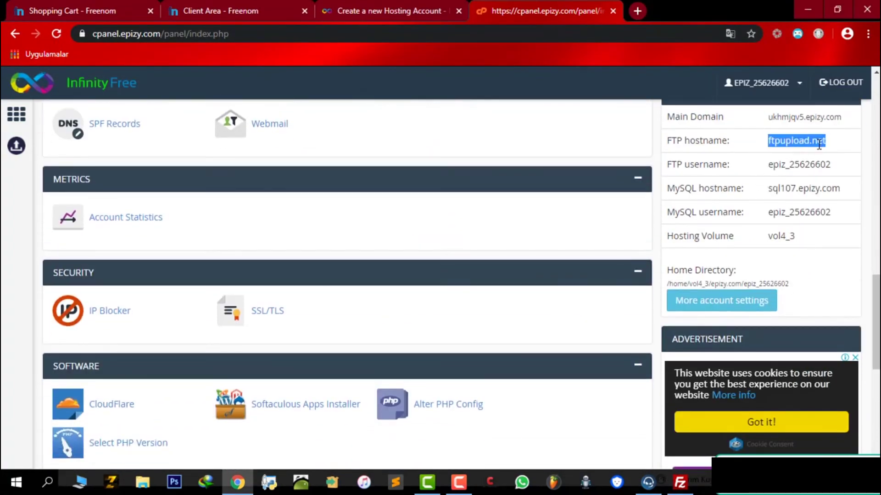
{"action": "key", "text": "alt+Tab"}
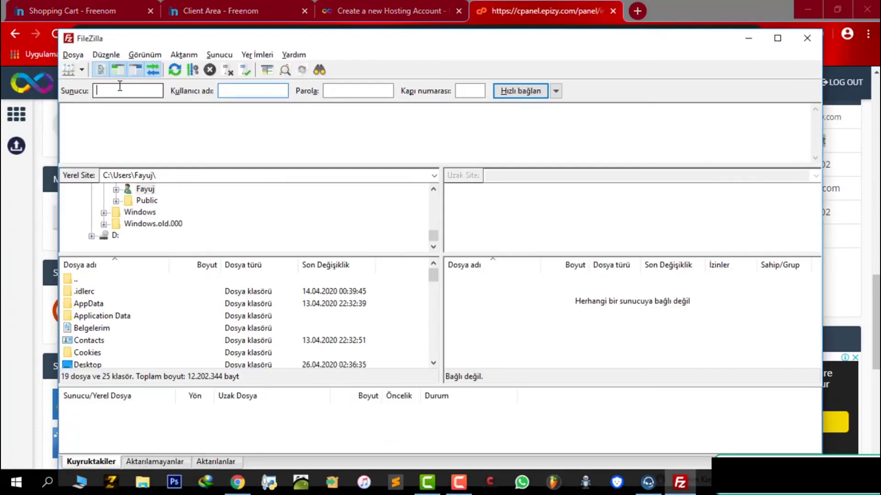
{"action": "key", "text": "alt+Tab"}
{"action": "key", "text": "alt+Tab"}
Step: Copy the account's FTP username into FileZilla's Kullanıcı adı field
{"action": "key", "text": "alt+Tab"}
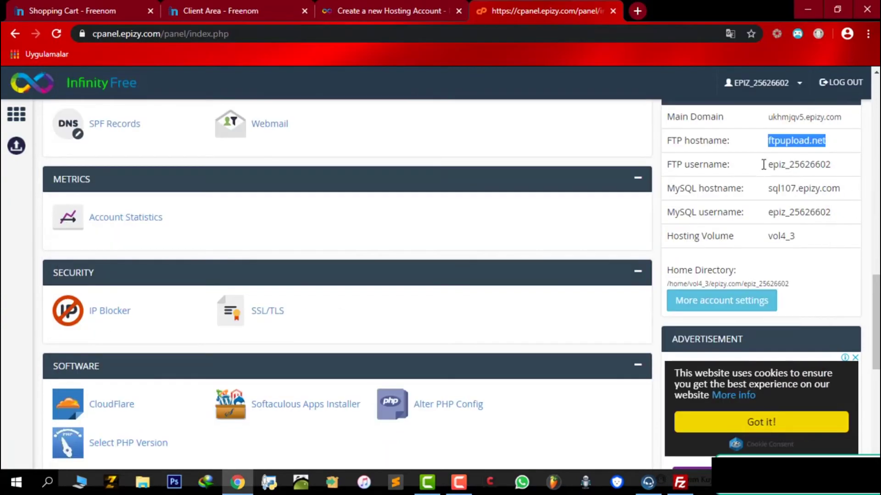
{"action": "key", "text": "alt+Tab"}
{"action": "key", "text": "ctrl+v"}
{"action": "key", "text": "alt+Tab"}
{"action": "double_click", "coordinate": [788, 164]}
{"action": "key", "text": "alt+Tab"}
{"action": "key", "text": "Tab"}
{"action": "type", "text": "epiz_25626602"}
{"action": "key", "text": "alt+Tab"}
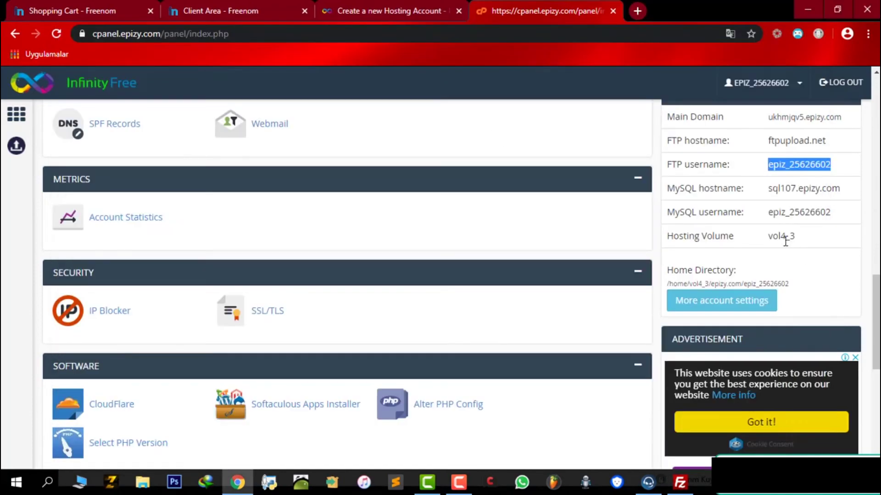
{"action": "left_click", "coordinate": [390, 11]}
{"action": "scroll", "coordinate": [506, 241], "scroll_direction": "down", "scroll_amount": 1}
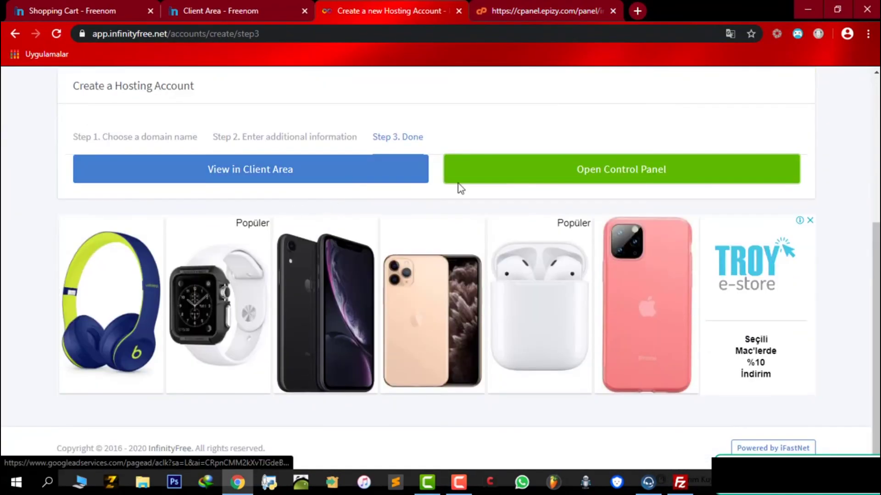
Step: Reveal and select the account's FTP password in the InfinityFree client area
{"action": "left_click", "coordinate": [351, 171]}
{"action": "scroll", "coordinate": [380, 176], "scroll_direction": "down", "scroll_amount": 6}
{"action": "left_click_drag", "start_coordinate": [602, 146], "coordinate": [672, 202]}
{"action": "left_click", "coordinate": [614, 127]}
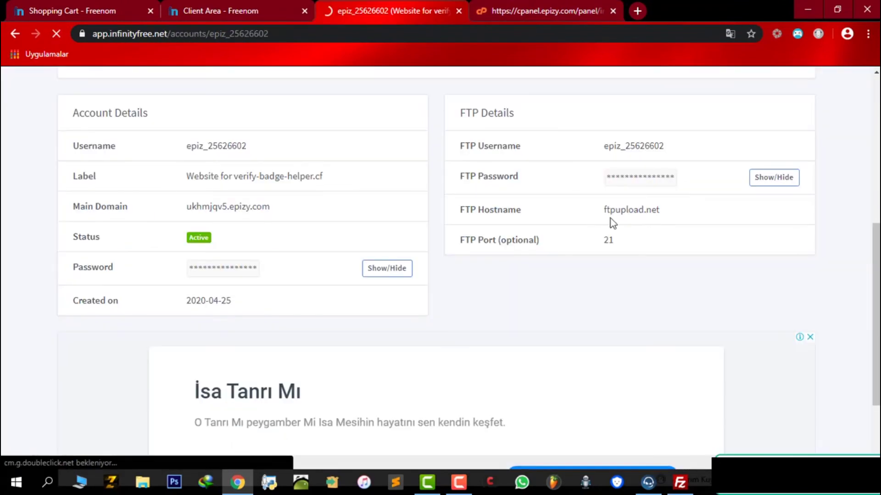
{"action": "left_click", "coordinate": [773, 177]}
{"action": "double_click", "coordinate": [644, 176]}
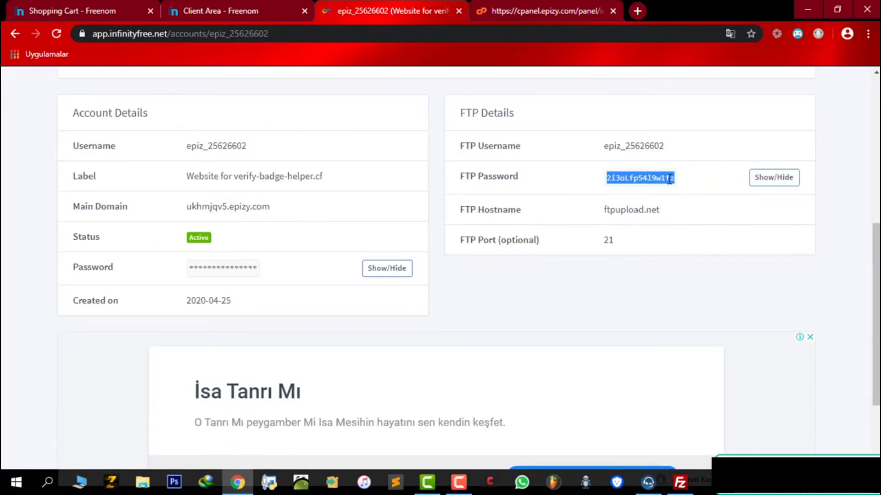
Step: Paste the FTP password into FileZilla's Parola field and quick-connect to ftpupload.net
{"action": "scroll", "coordinate": [635, 197], "scroll_direction": "up", "scroll_amount": 2}
{"action": "key", "text": "alt+Tab"}
{"action": "key", "text": "ctrl+v"}
{"action": "left_click", "coordinate": [520, 91]}
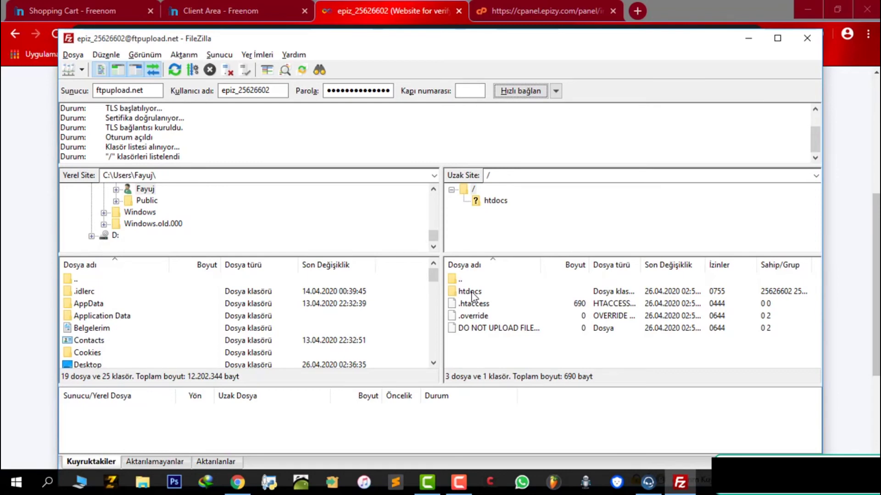
Step: Open the remote htdocs folder and cancel deleting its two default files, keeping them
{"action": "double_click", "coordinate": [471, 293]}
{"action": "left_click_drag", "start_coordinate": [482, 360], "coordinate": [497, 287]}
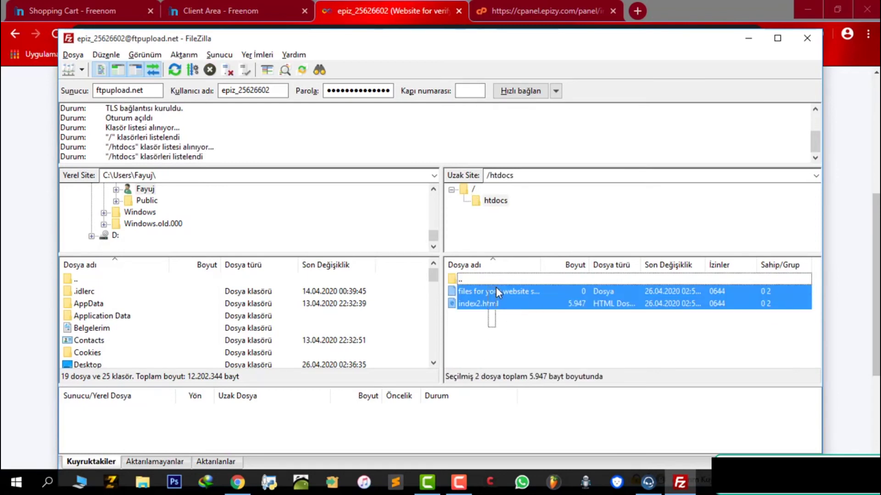
{"action": "right_click", "coordinate": [498, 298]}
{"action": "left_click", "coordinate": [523, 414]}
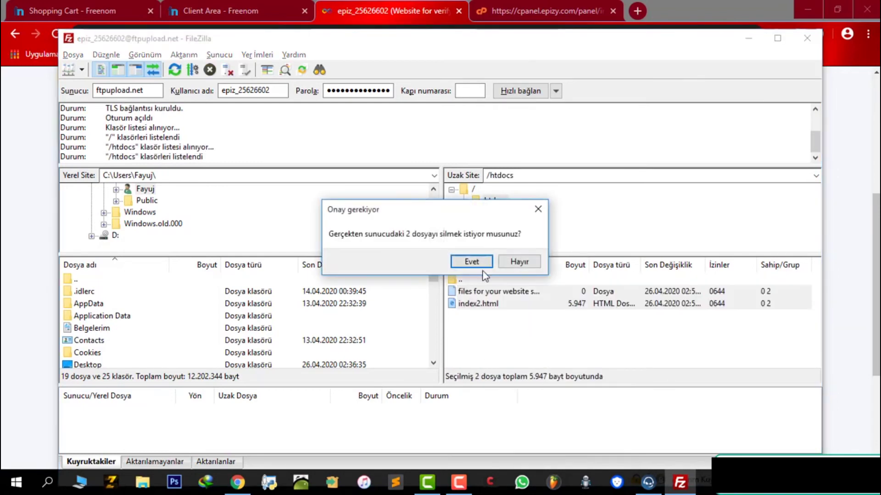
{"action": "left_click", "coordinate": [515, 265]}
{"action": "left_click", "coordinate": [794, 2]}
{"action": "left_click", "coordinate": [795, 2]}
Step: Upload confirmed.php, index.php and mailconfirmation.php from tg.zip into the remote htdocs folder
{"action": "double_click", "coordinate": [867, 105]}
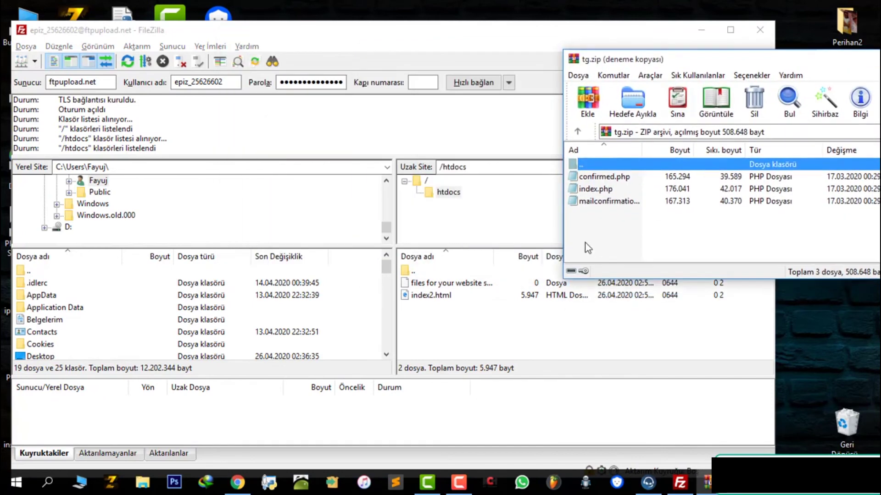
{"action": "left_click_drag", "start_coordinate": [740, 60], "coordinate": [542, 53]}
{"action": "left_click_drag", "start_coordinate": [586, 231], "coordinate": [501, 211]}
{"action": "key", "text": "ctrl+a"}
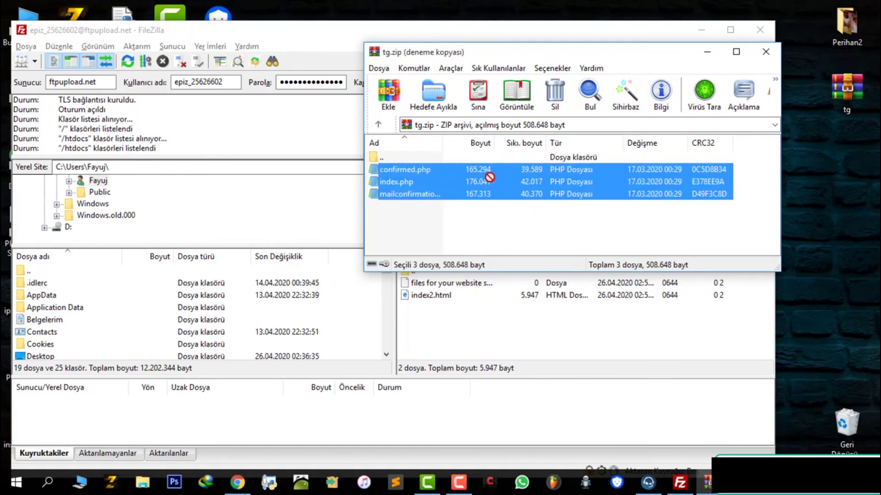
{"action": "left_click_drag", "start_coordinate": [545, 326], "coordinate": [547, 327]}
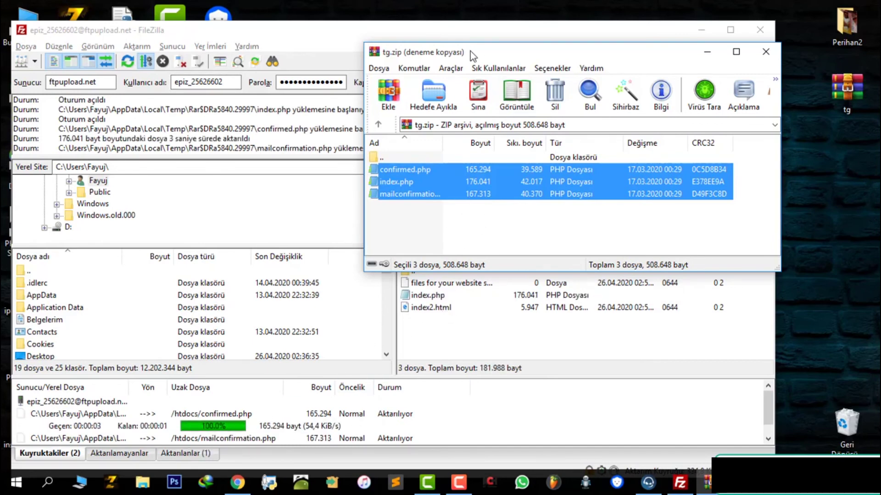
{"action": "left_click", "coordinate": [249, 216]}
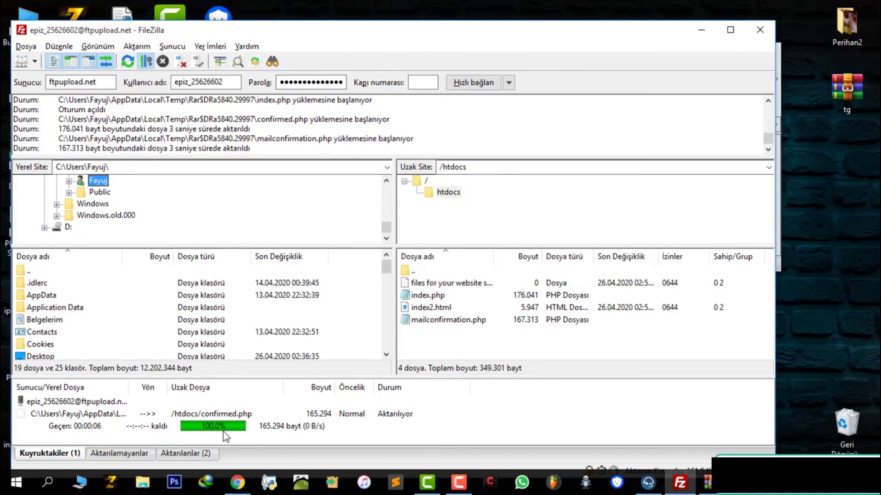
{"action": "left_click", "coordinate": [461, 338]}
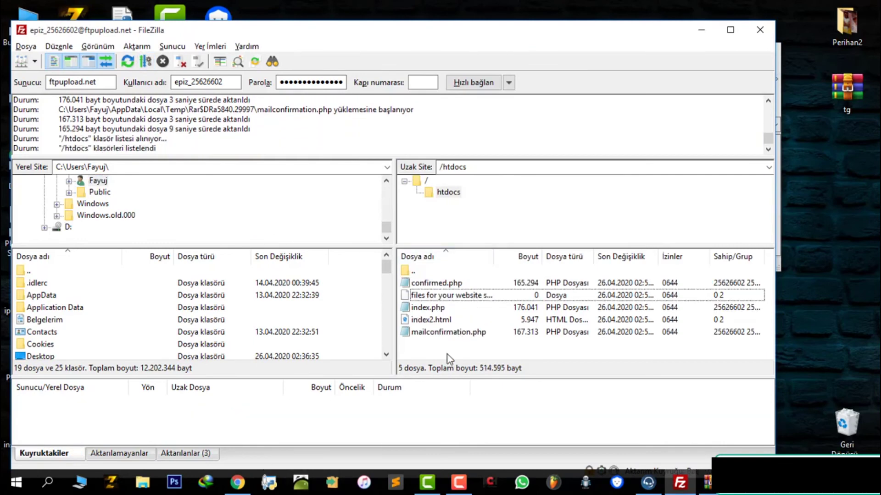